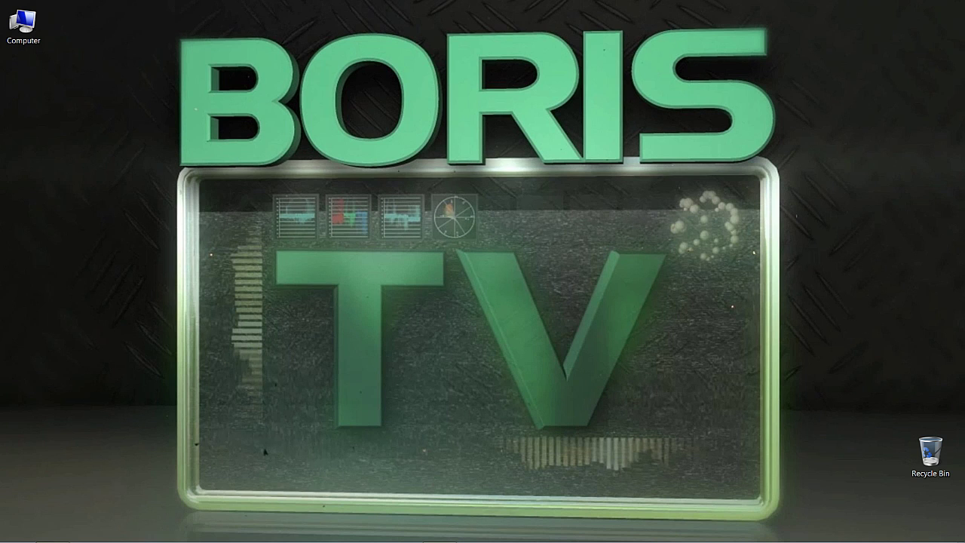
Switch to Avid Symphony, open the Wild Cards and Timelapse bins, and enlarge the Timelapse bin window
key(alt+Tab)
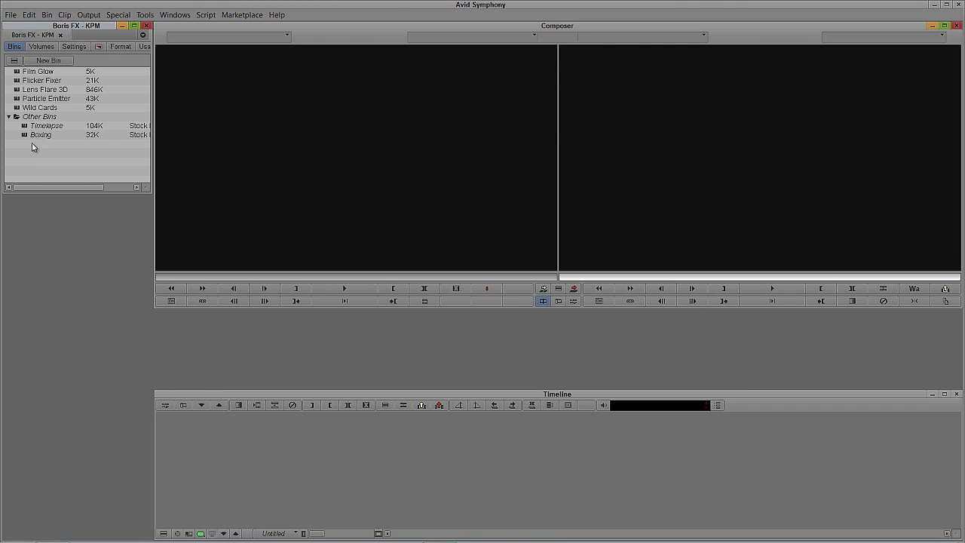
double_click(18, 108)
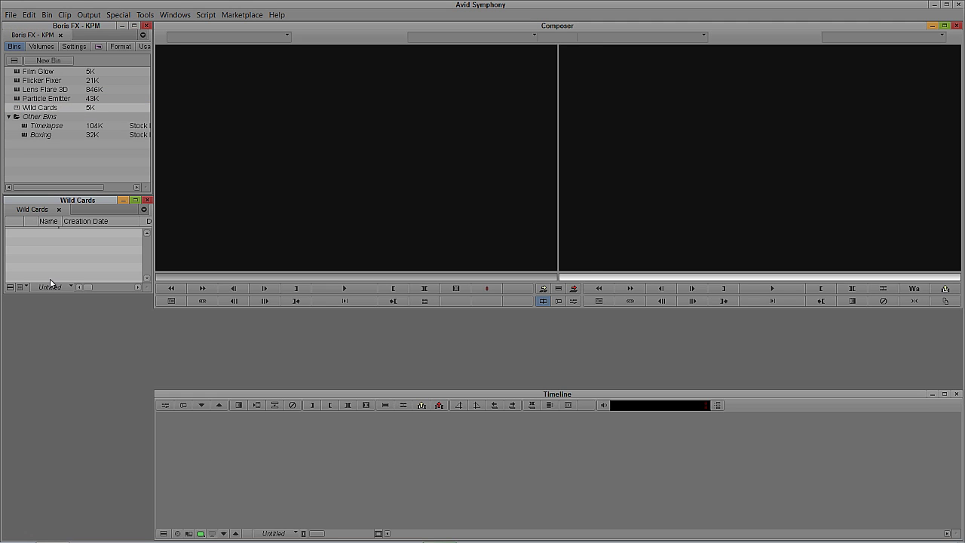
double_click(25, 126)
drag(280, 386, 144, 459)
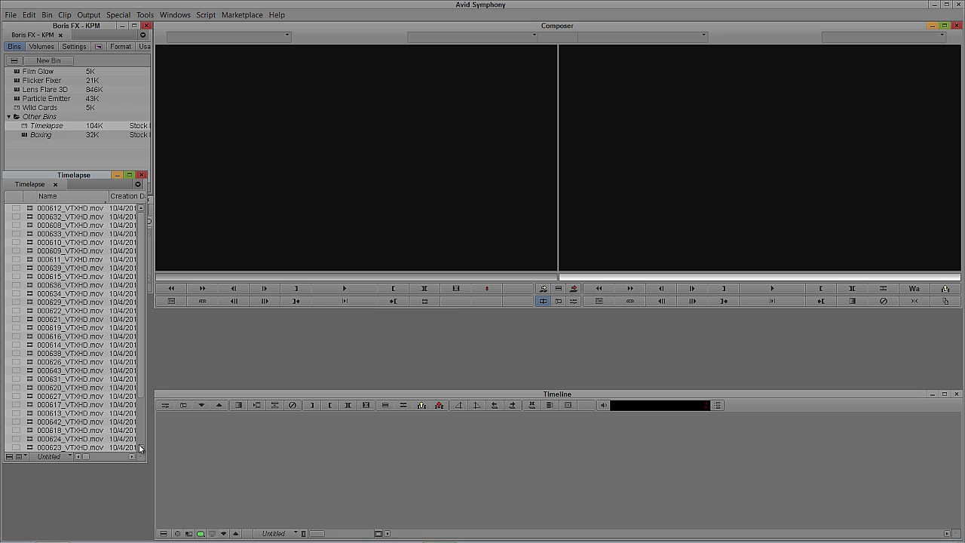
drag(135, 457, 301, 475)
Load clip 000629_VTXHD.mov and overwrite it into a new sequence stored in the Wild Cards bin
double_click(32, 291)
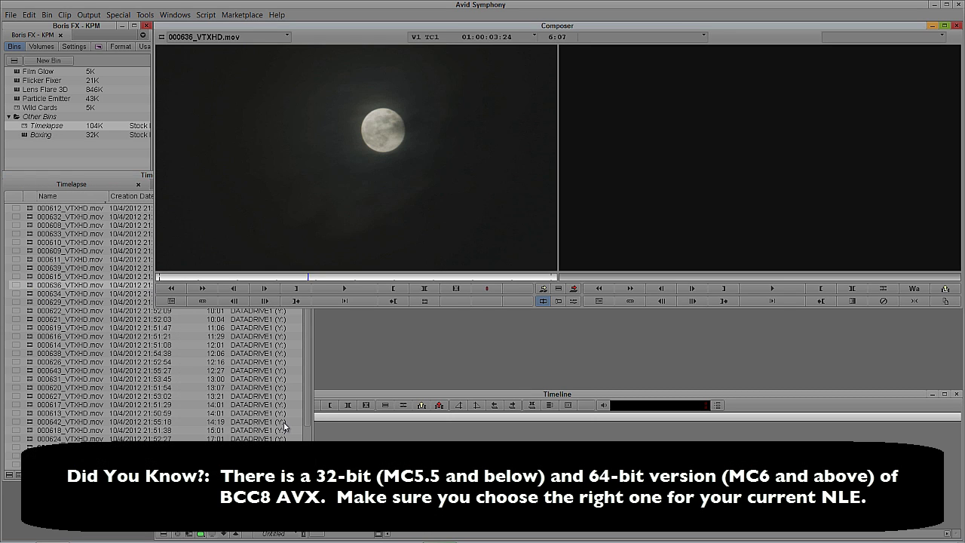
double_click(29, 302)
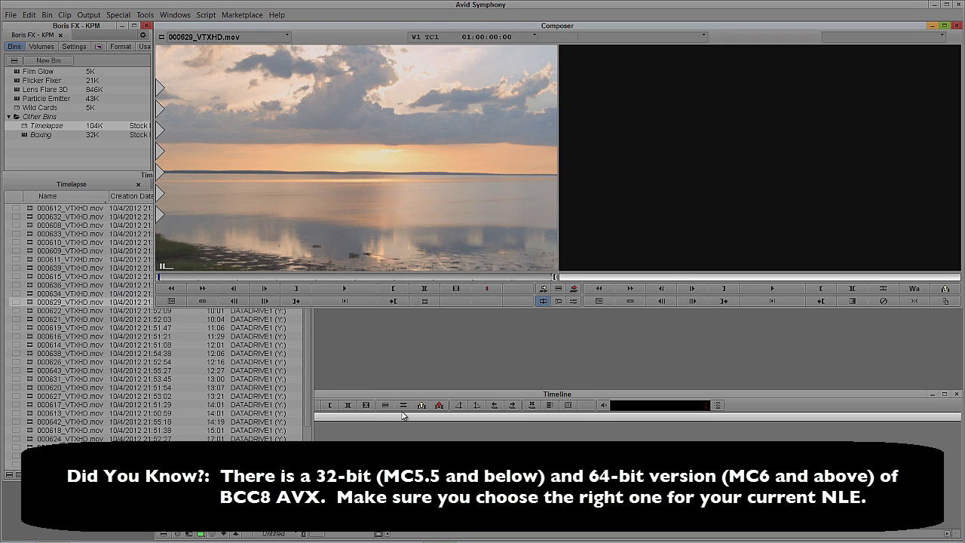
click(497, 460)
key(b)
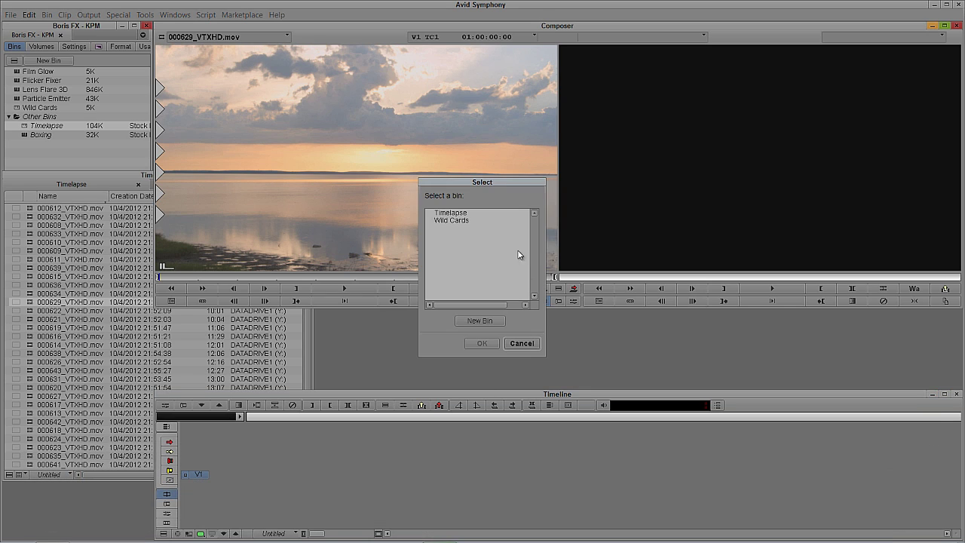
click(451, 221)
click(478, 344)
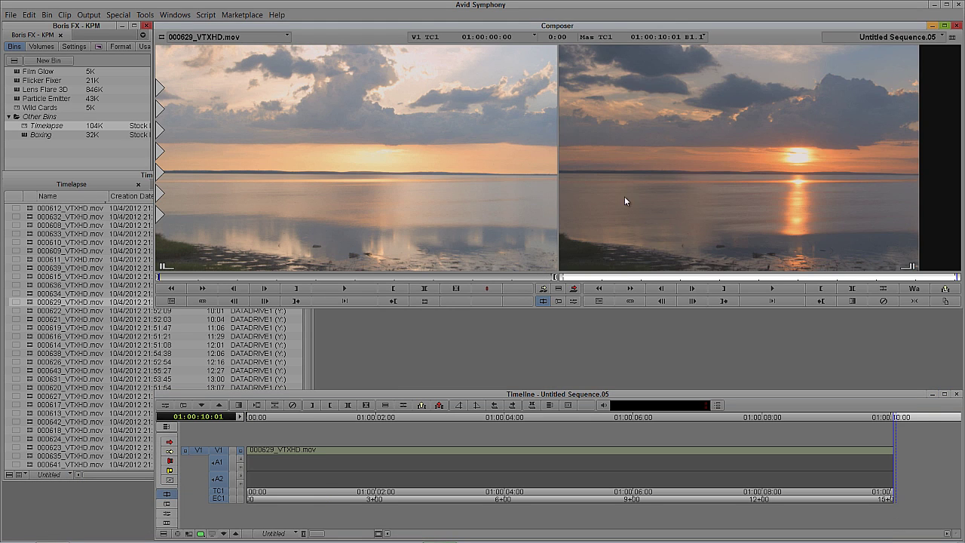
Delete audio tracks A1 and A2 from the sequence
click(323, 452)
key(Delete)
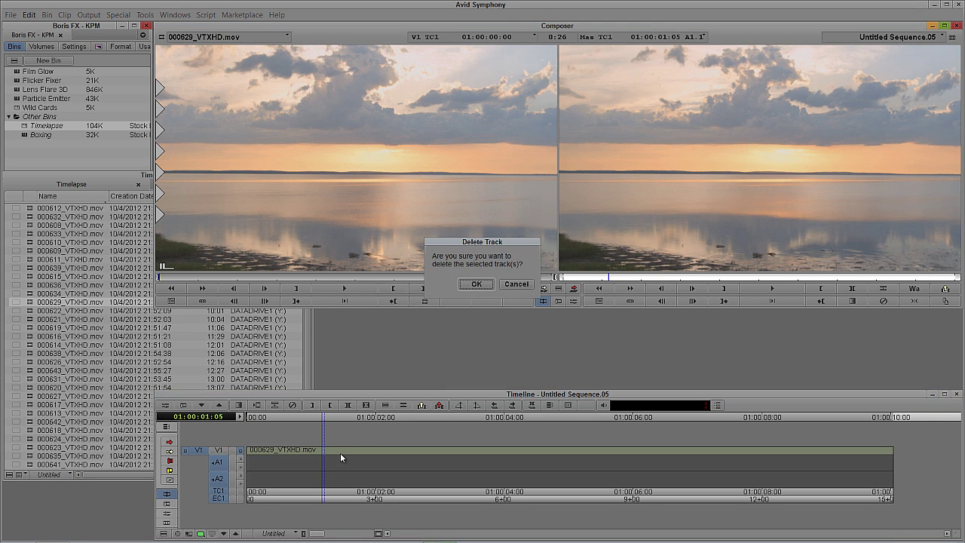
click(476, 285)
Add five video tracks, V2 to V6, above V1 in the sequence
key(ctrl+y)
key(ctrl+y)
key(ctrl+y)
key(ctrl+y)
key(ctrl+y)
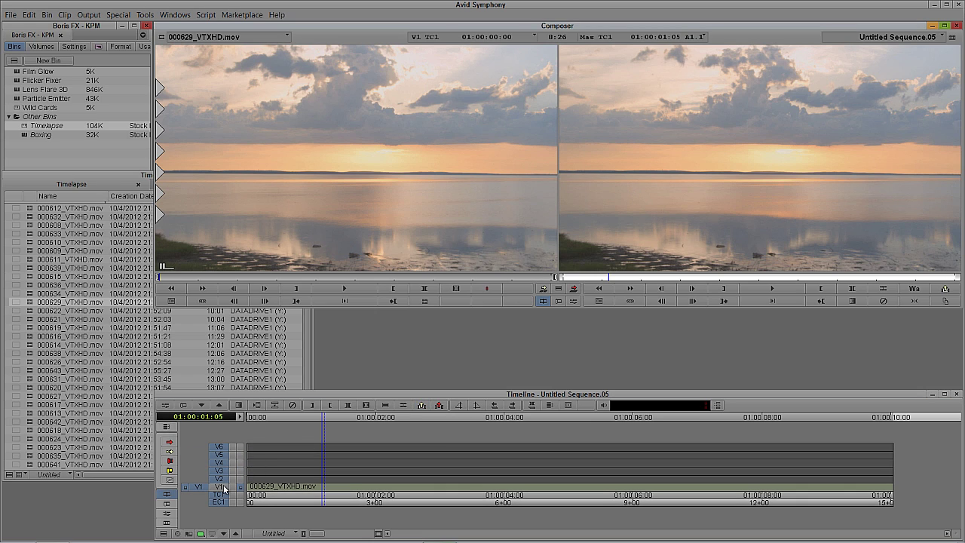
Patch the source video to V2 and overwrite clip 000616_VTXHD.mov onto that track
drag(198, 486, 218, 480)
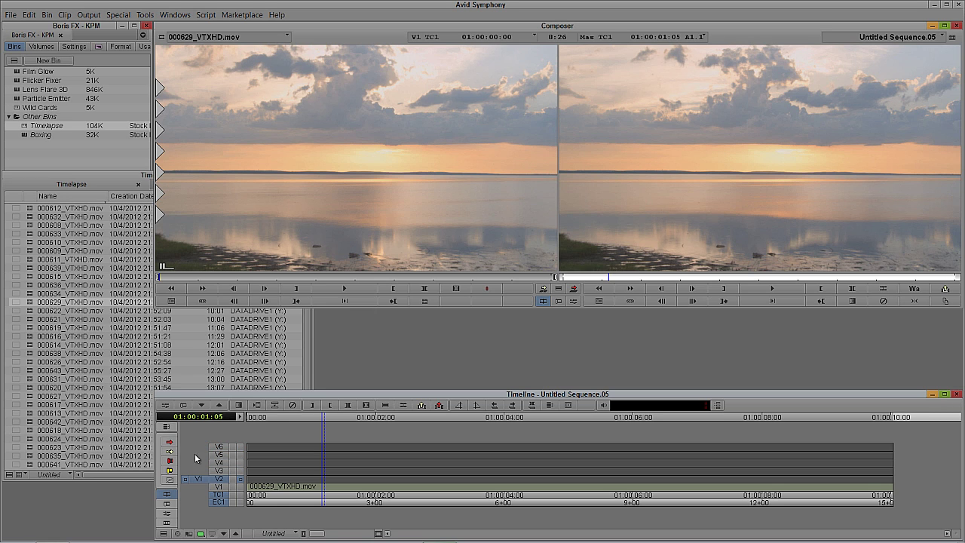
click(36, 318)
double_click(32, 321)
double_click(30, 327)
double_click(32, 337)
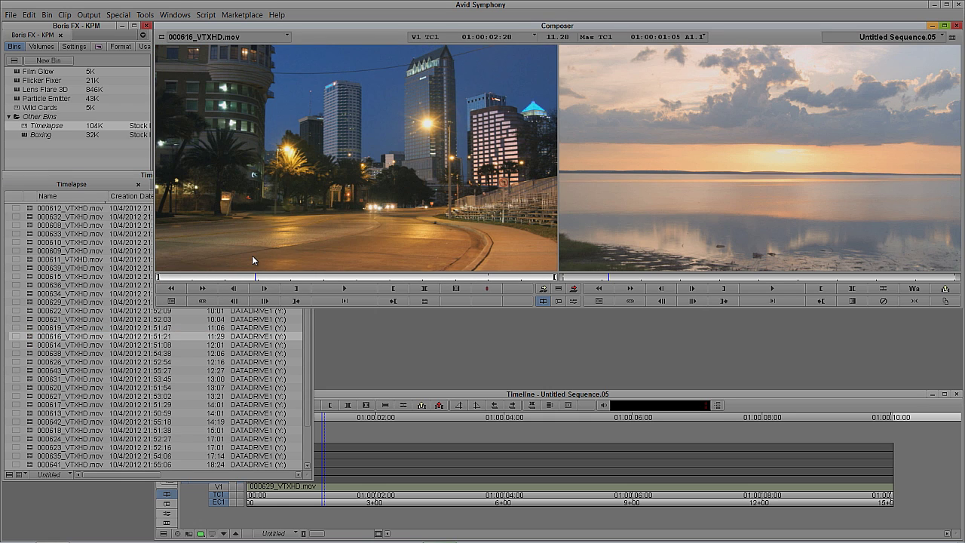
click(339, 466)
key(b)
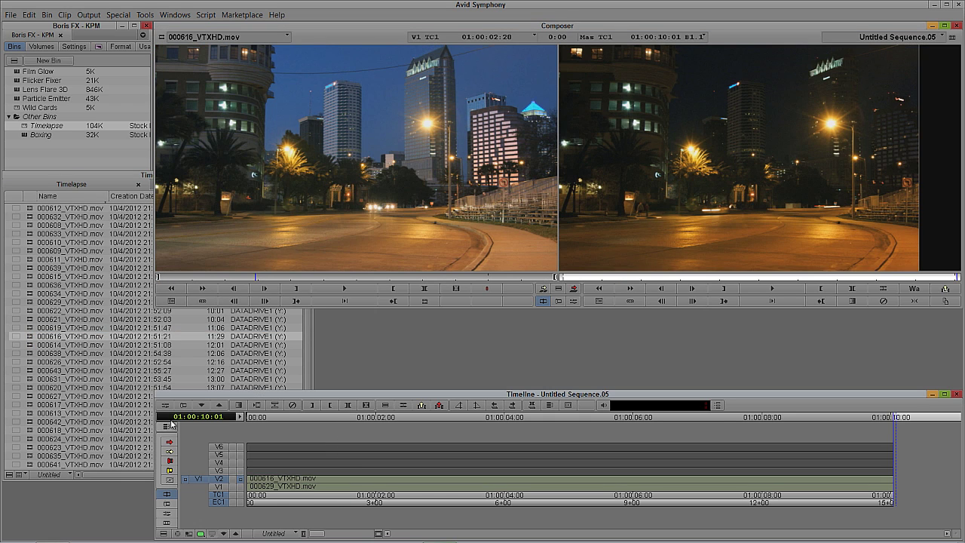
Load clip 000638_VTXHD.mov, patch its video to V3 and overwrite it onto that track
double_click(30, 345)
double_click(28, 354)
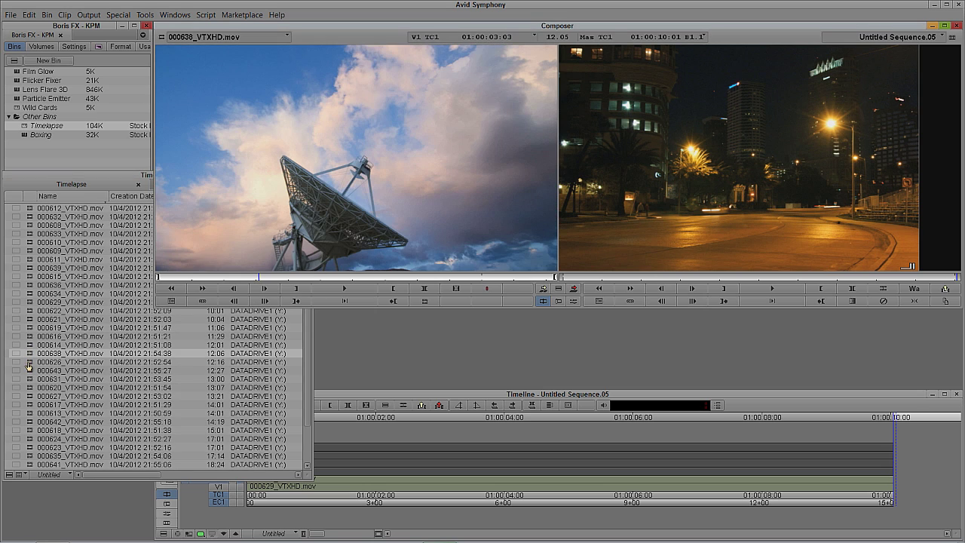
click(372, 466)
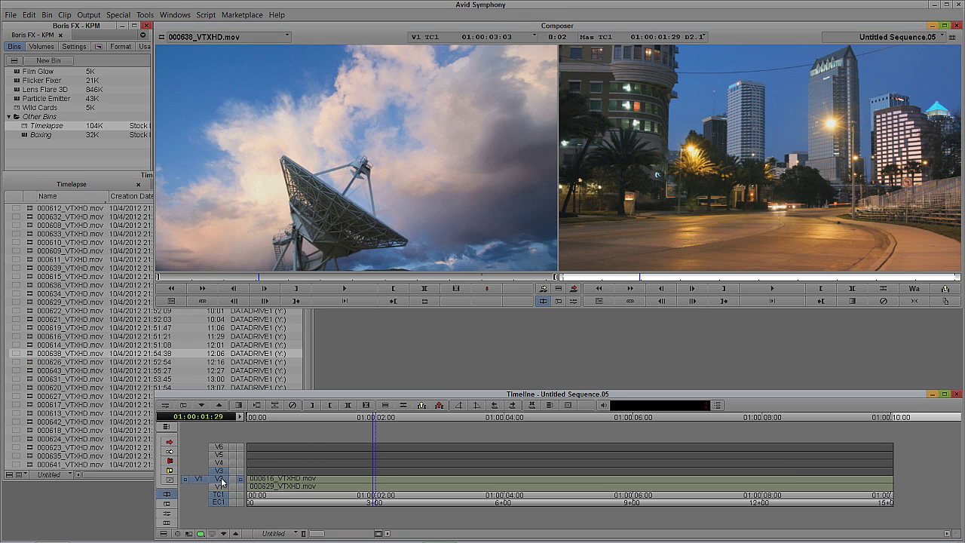
drag(197, 487, 196, 471)
key(b)
Load clip 000626_VTXHD.mov, patch its video to V4 and overwrite it onto that track
double_click(36, 363)
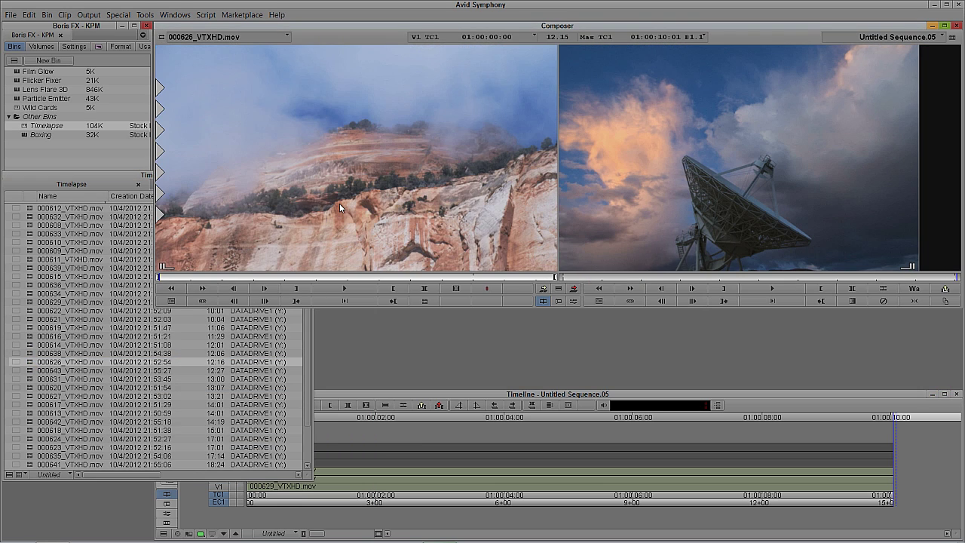
drag(347, 449, 321, 453)
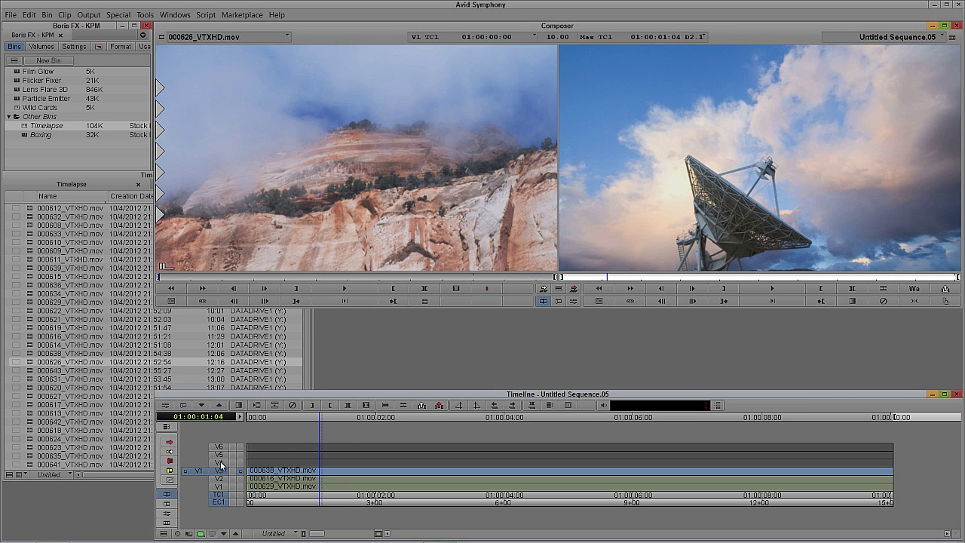
drag(196, 471, 196, 463)
key(b)
Load clip 000643_VTXHD.mov, patch its video to V5 and overwrite it onto that track
double_click(36, 371)
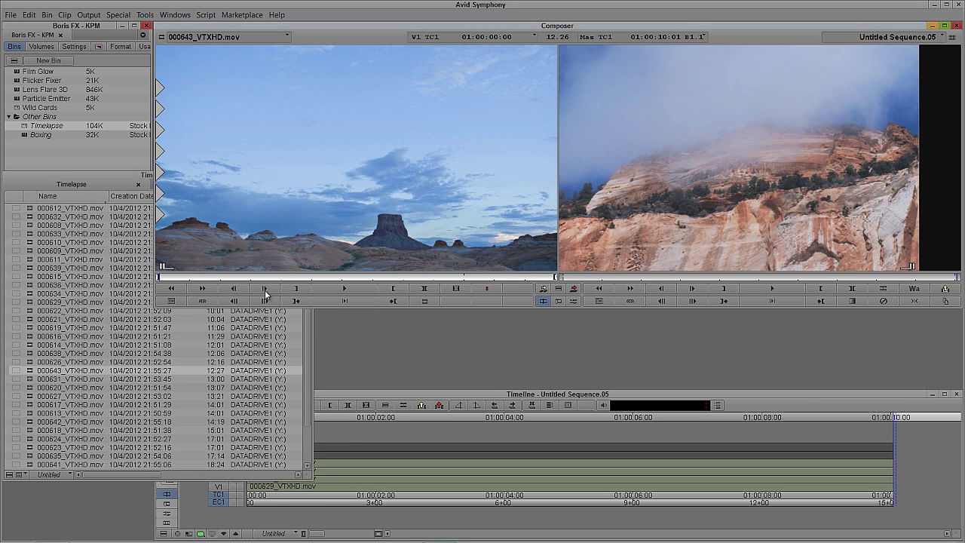
click(370, 470)
drag(197, 462, 216, 454)
click(304, 474)
key(b)
Overwrite clip 000631_VTXHD.mov onto V6 and park the playhead at 01:00:03:01
double_click(36, 379)
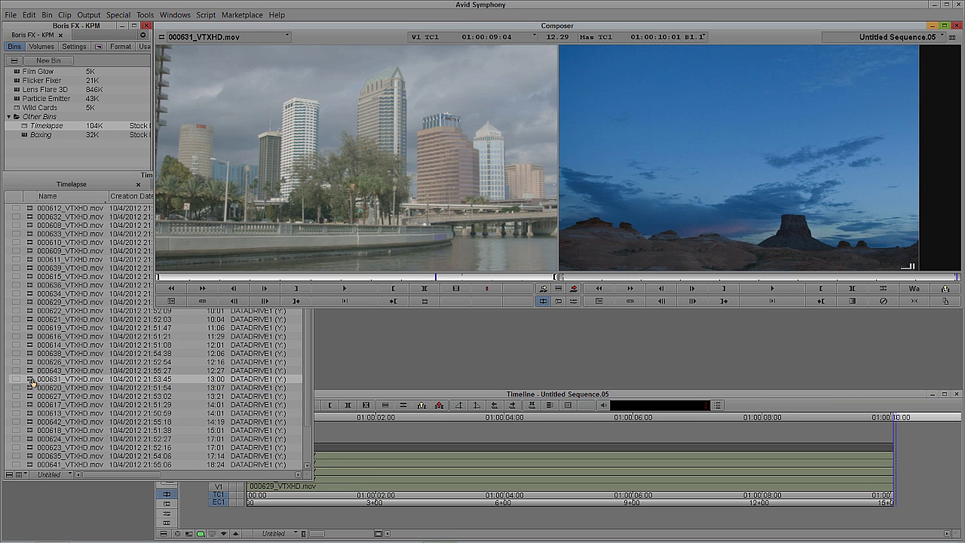
drag(457, 468, 332, 471)
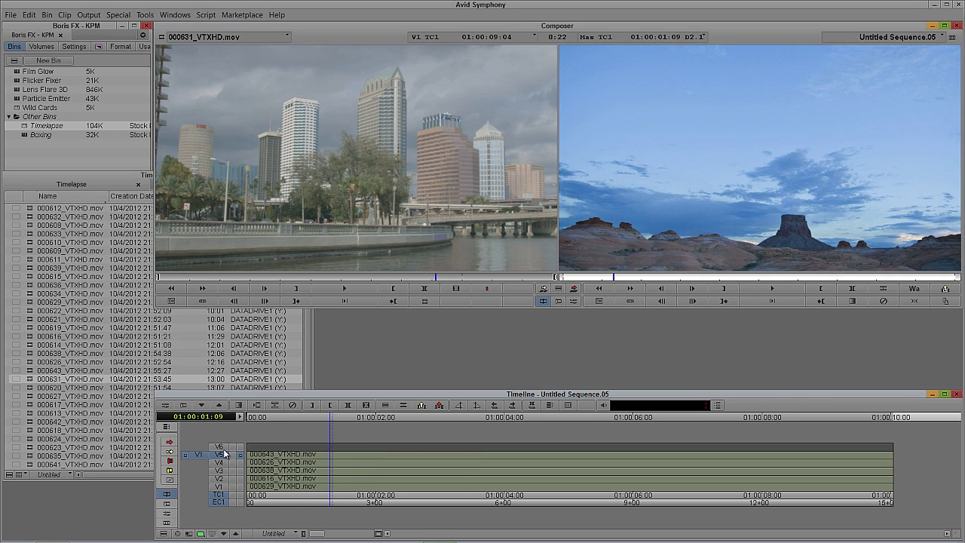
drag(224, 457, 219, 448)
key(b)
drag(302, 464, 445, 463)
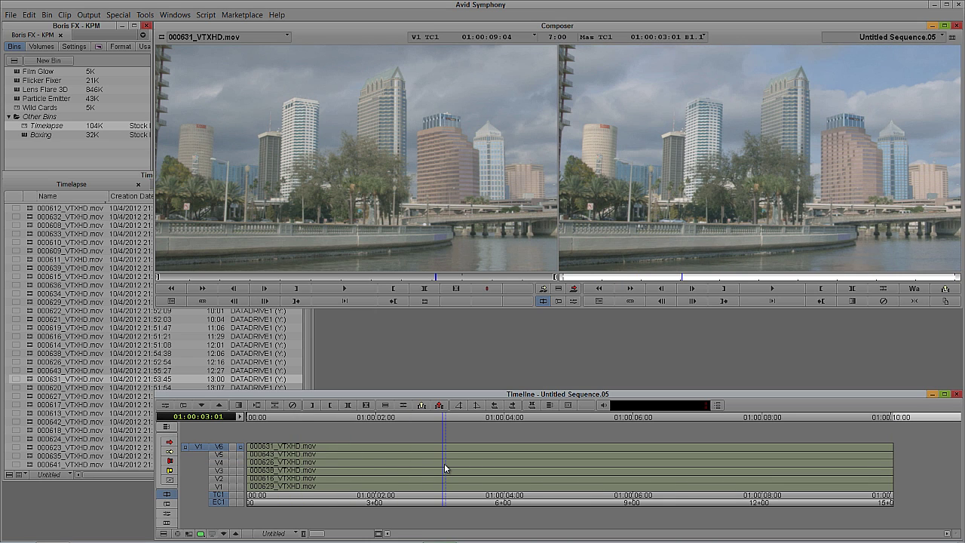
Open the Effect Palette, close the Timelapse bin and move the palette clear of the bin list
key(ctrl+8)
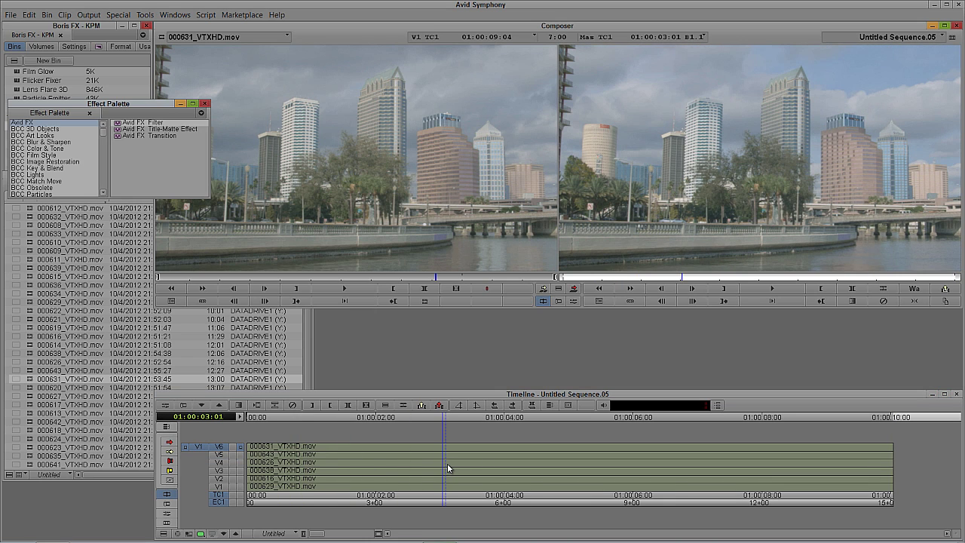
click(259, 362)
click(259, 362)
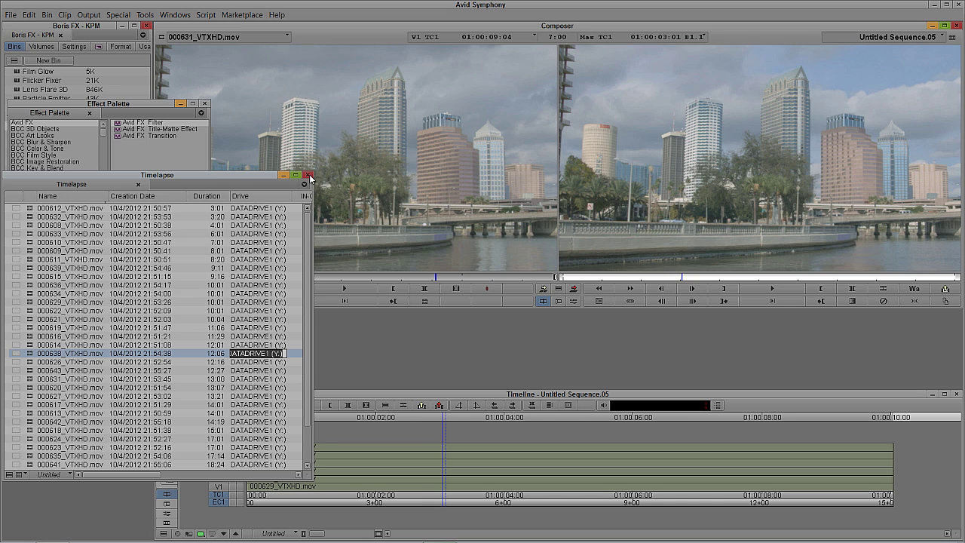
click(307, 175)
drag(127, 105, 174, 193)
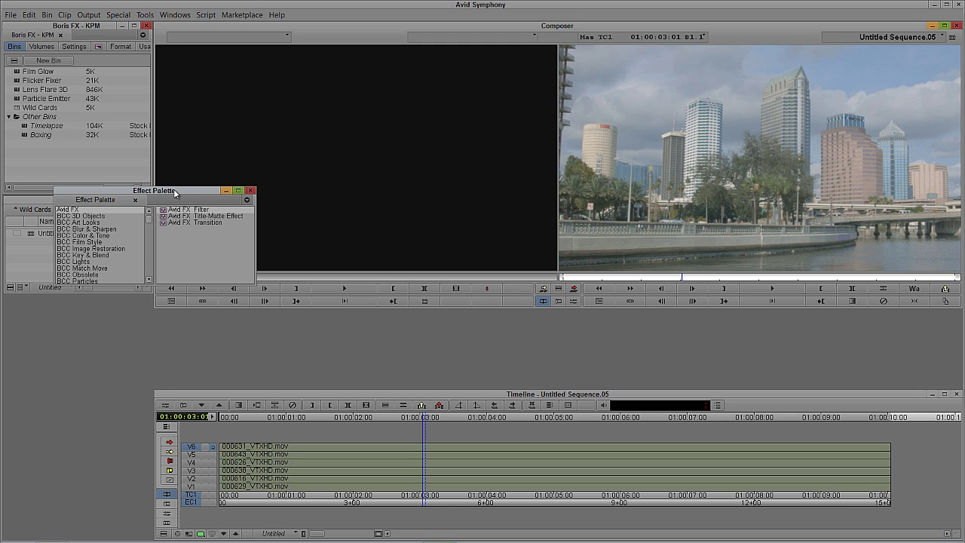
Apply the BCC Wild Cards effect from the BCC Particles category to the clip on V6
click(98, 280)
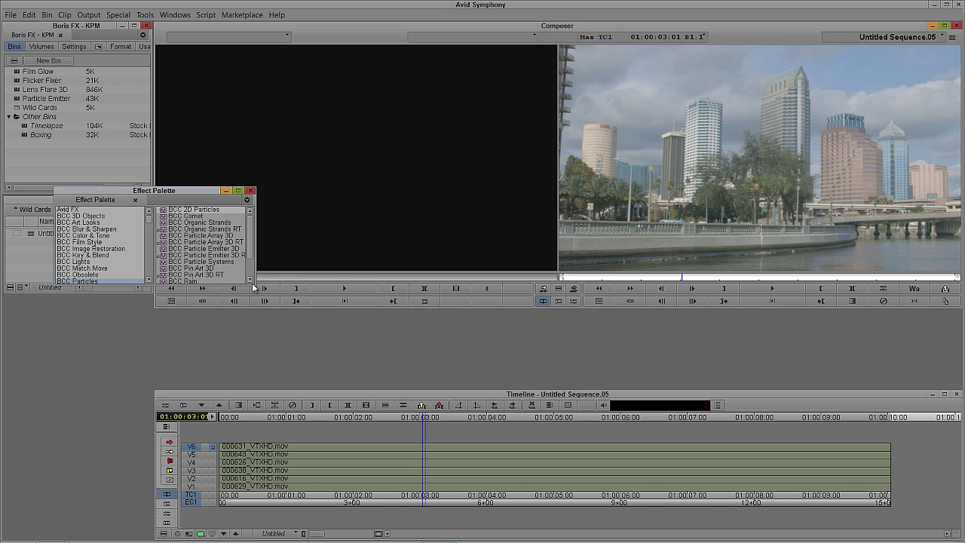
drag(254, 282, 255, 346)
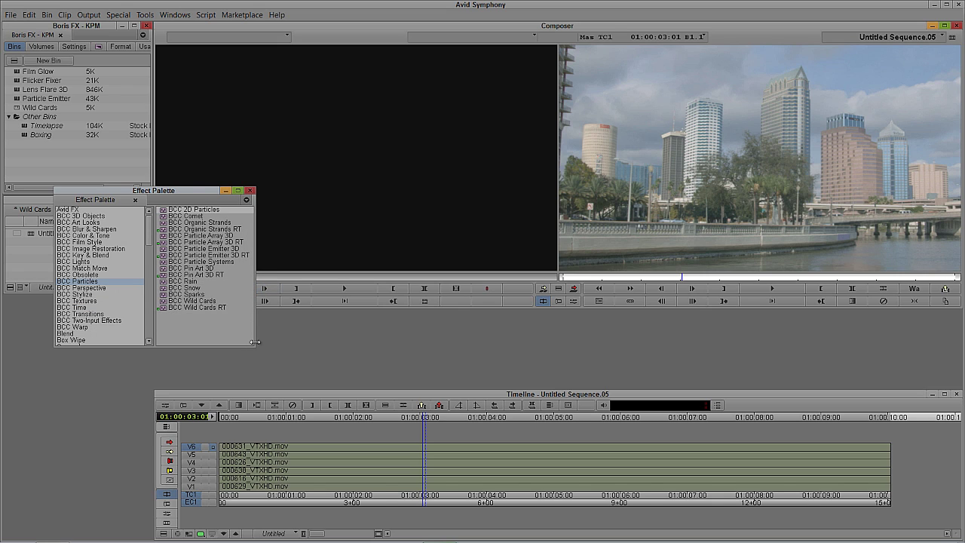
click(195, 300)
drag(170, 191, 135, 113)
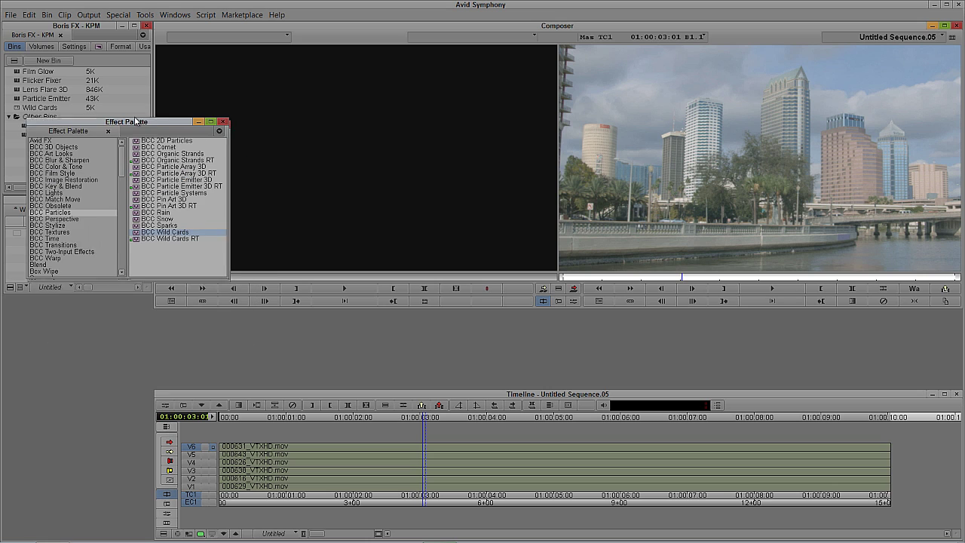
drag(138, 219, 413, 446)
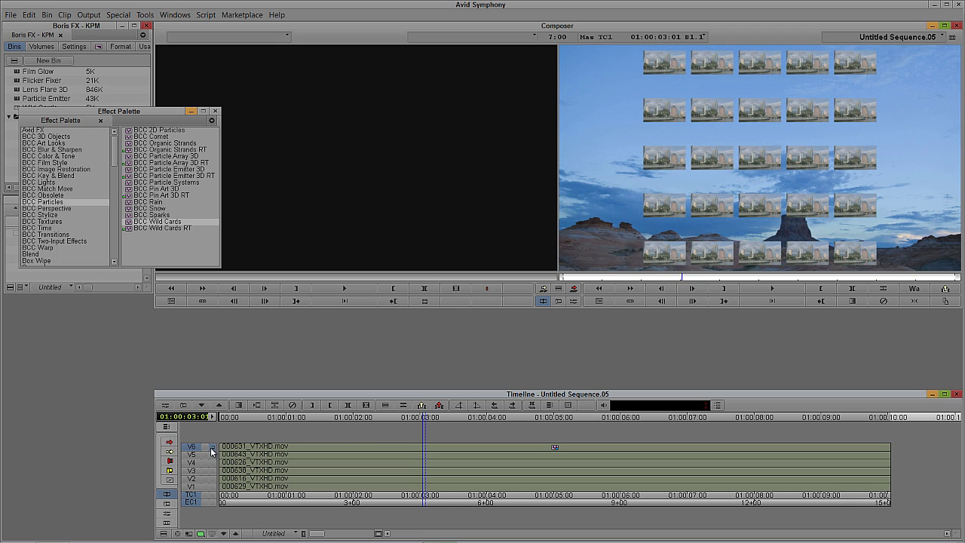
Open the Effect Editor for the BCC Wild Cards effect on V6 and position its window beside the record monitor
key(ctrl+8)
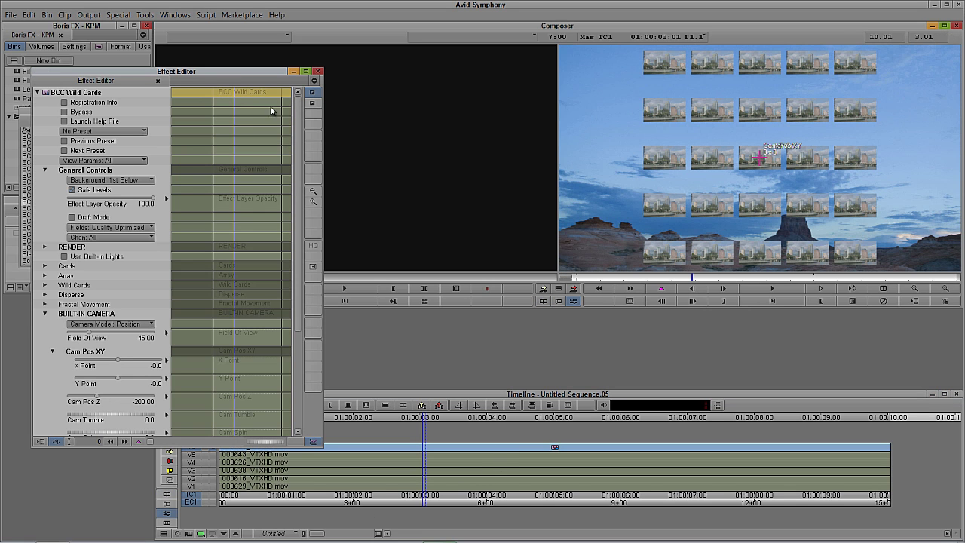
drag(264, 72, 199, 101)
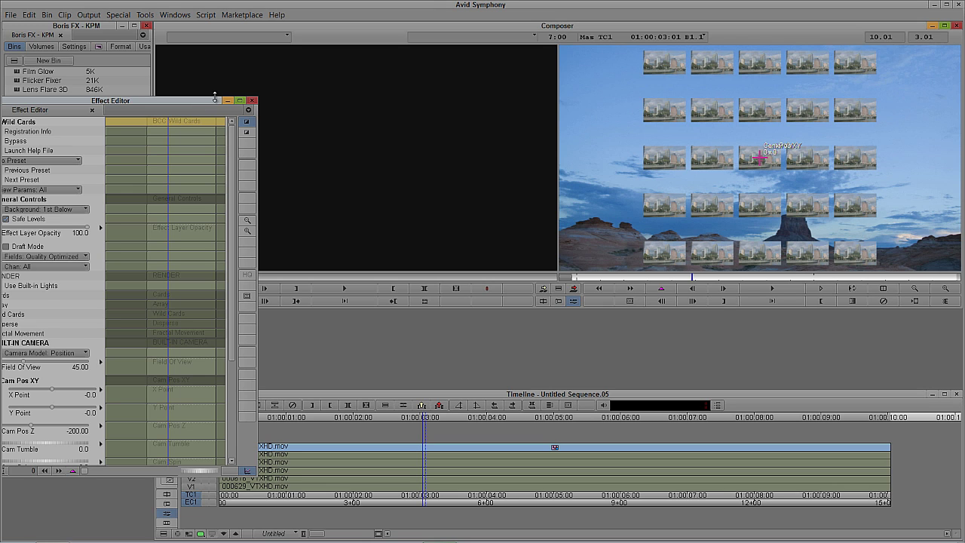
drag(198, 101, 91, 114)
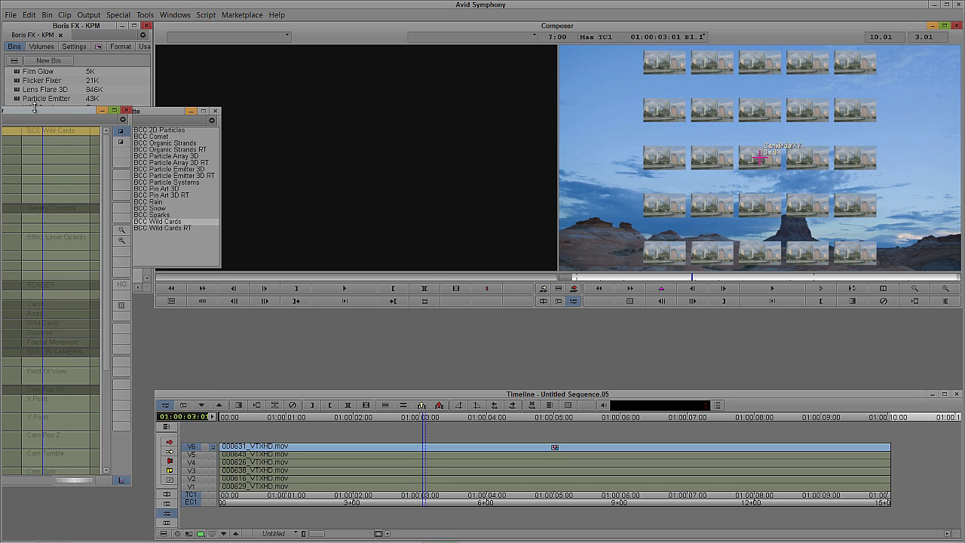
drag(35, 110, 264, 70)
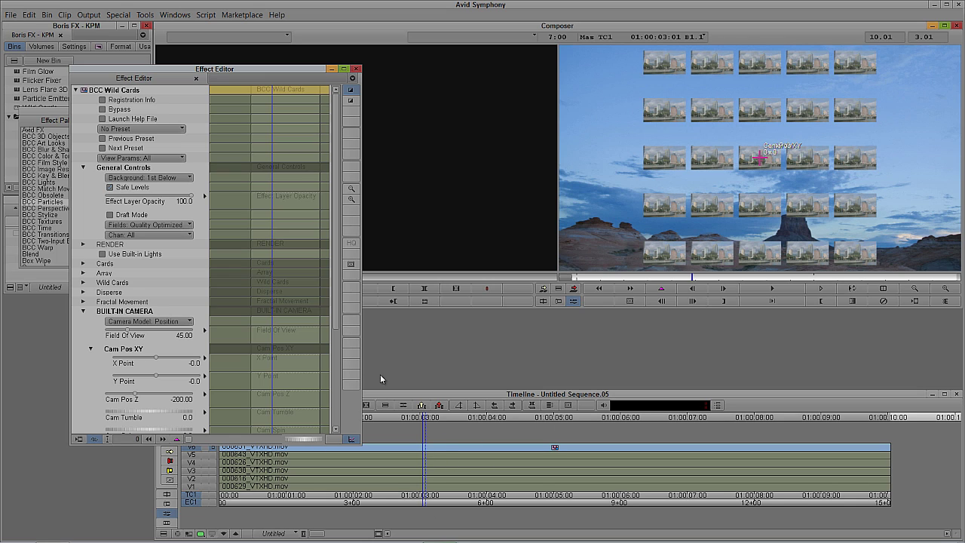
Set the BCC Wild Cards Background to None and collapse the Built-In Camera group
click(166, 180)
click(158, 190)
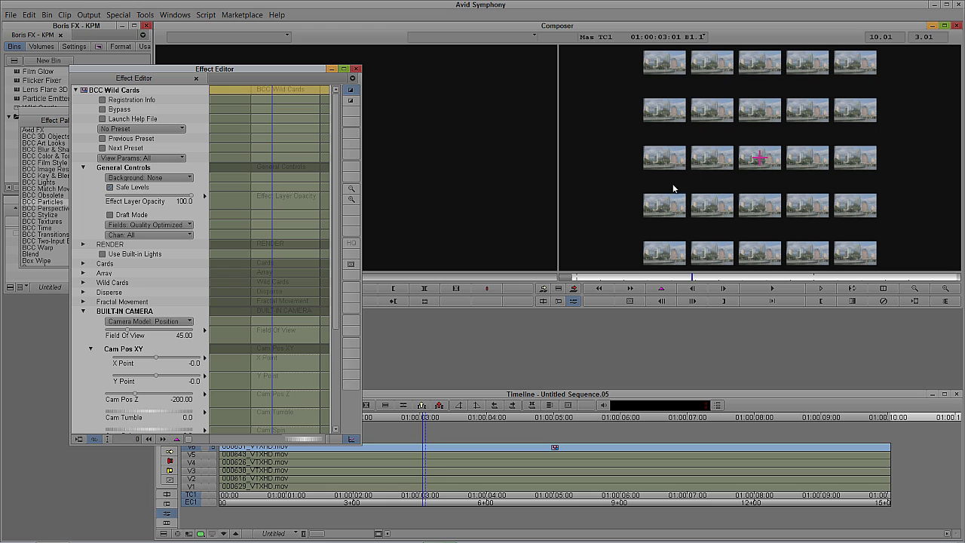
click(83, 314)
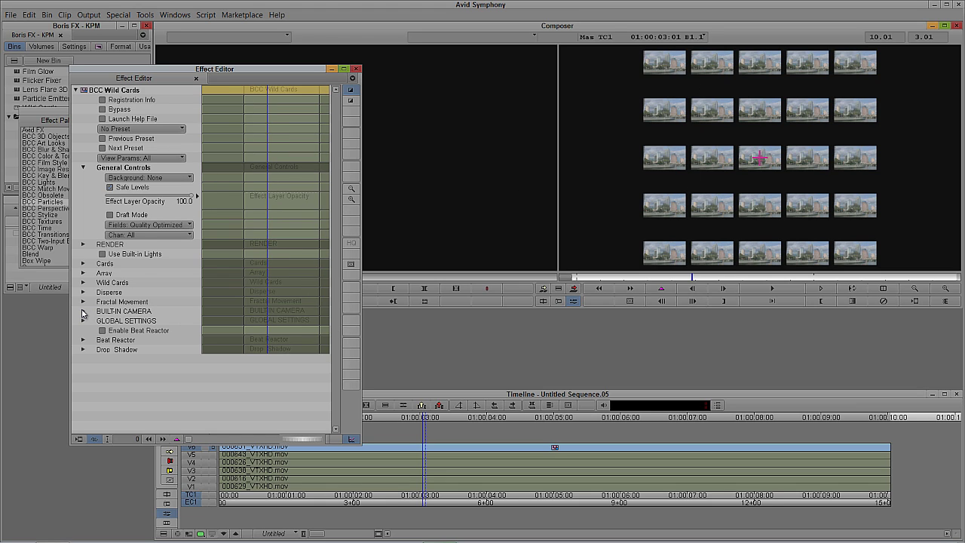
Expand the Cards group, set Spin to 114 and set the Back Face to 4th Below
click(83, 264)
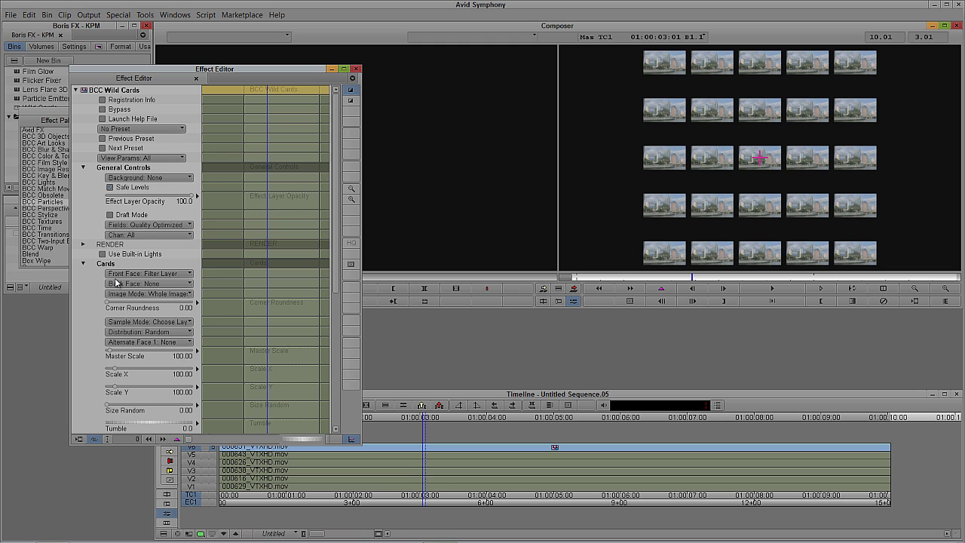
drag(334, 223, 338, 298)
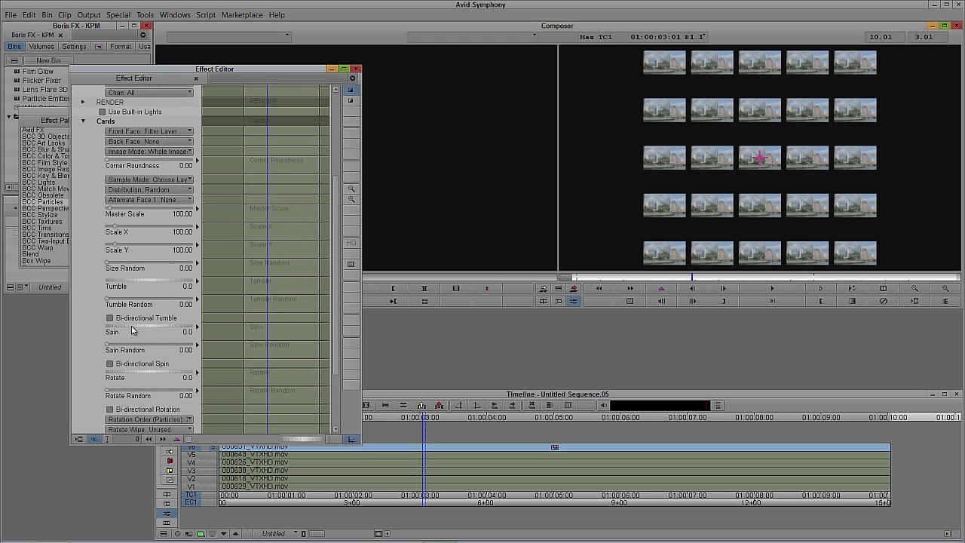
drag(155, 330, 209, 329)
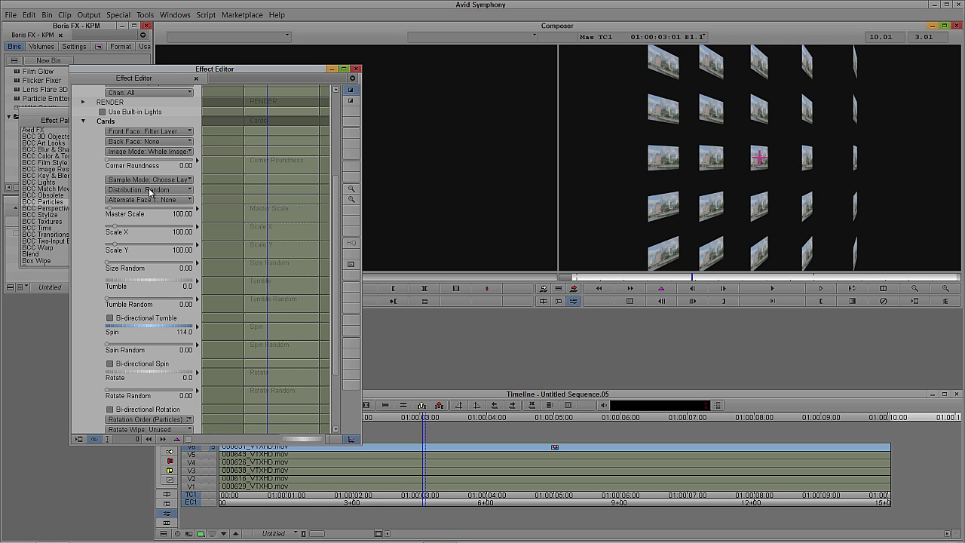
click(128, 143)
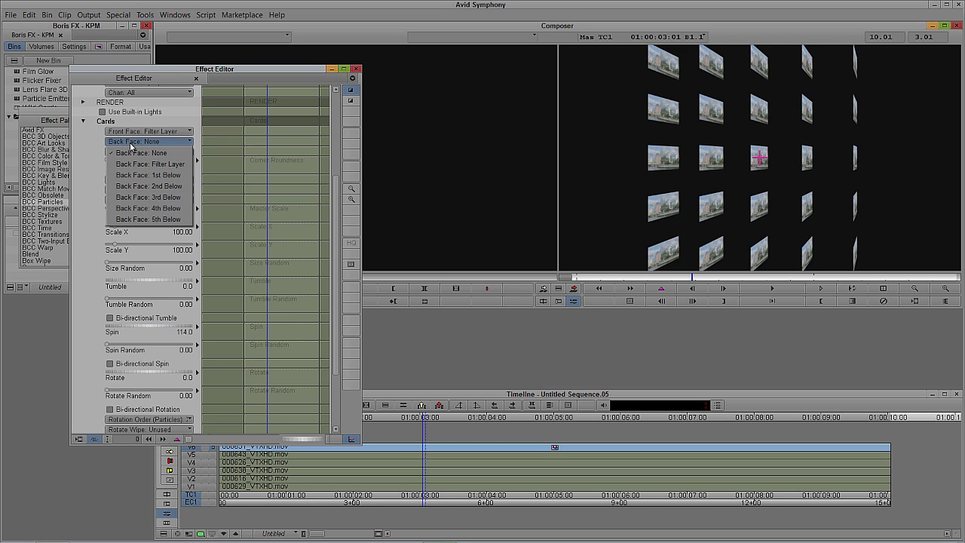
click(147, 208)
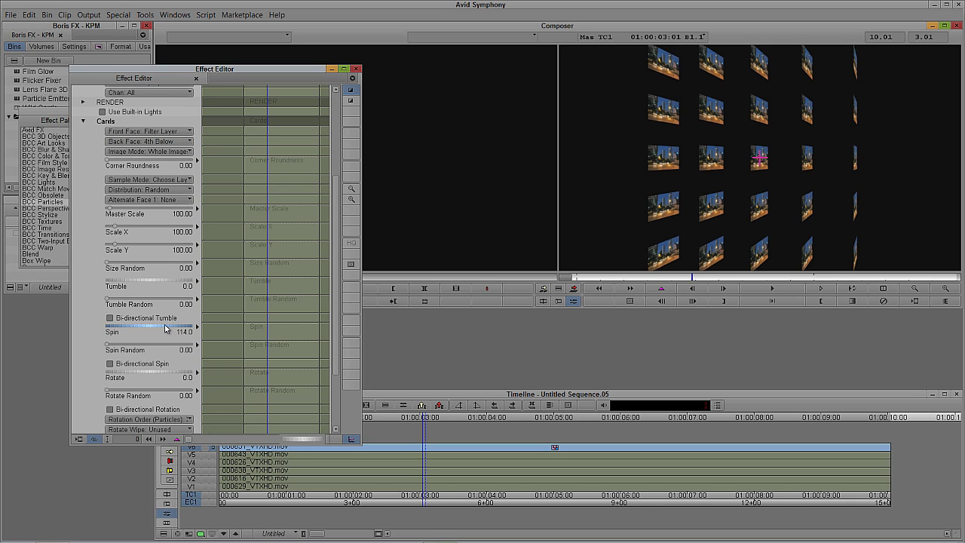
Try varying the cards with Spin 103, Spin Random 56.71, Size Random 26.22, Tumble -2 and Rotate 24
mouse_move(159, 327)
mouse_down()
mouse_move(187, 330)
mouse_move(119, 332)
mouse_move(141, 331)
mouse_move(118, 345)
mouse_move(196, 330)
mouse_move(129, 334)
mouse_move(163, 334)
mouse_up()
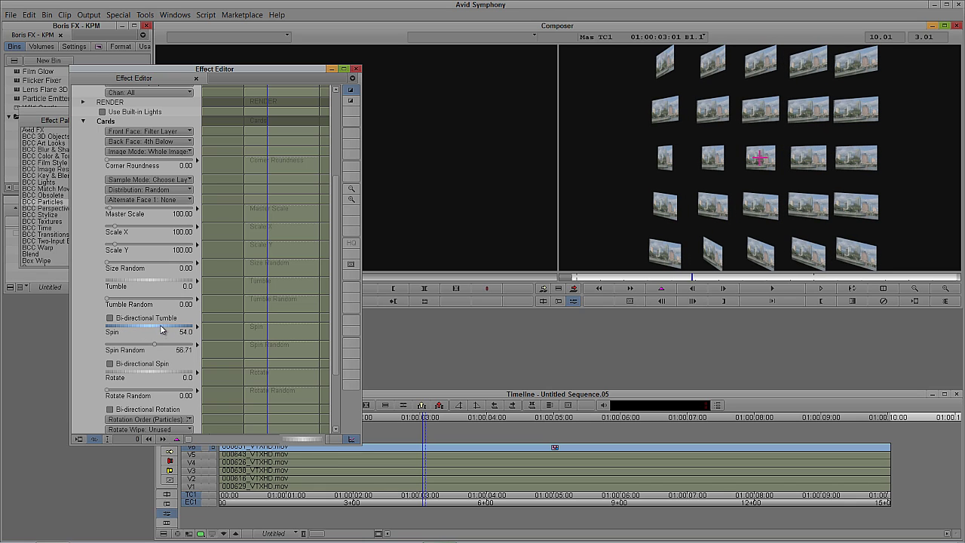
drag(108, 265, 130, 269)
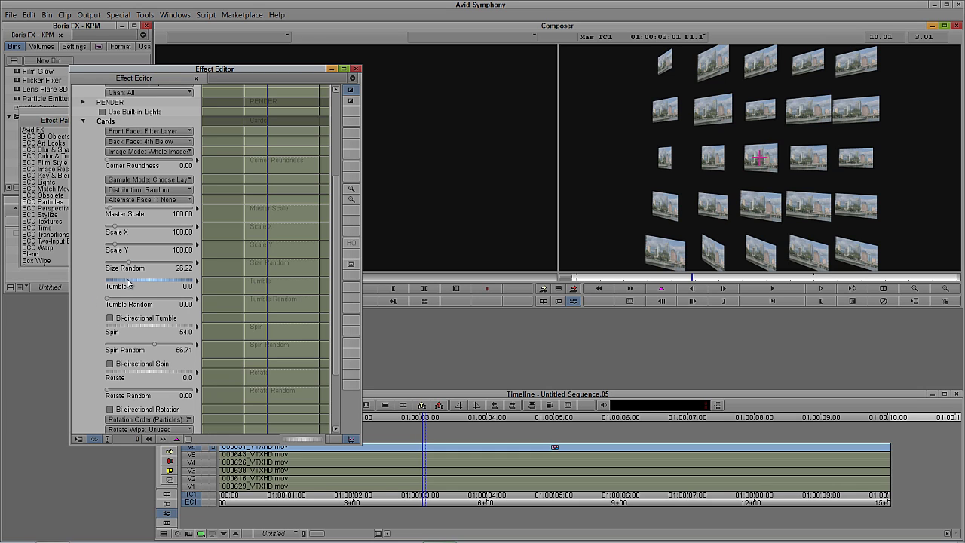
mouse_move(140, 283)
mouse_down()
mouse_move(155, 282)
mouse_move(133, 287)
mouse_up()
drag(126, 329, 151, 329)
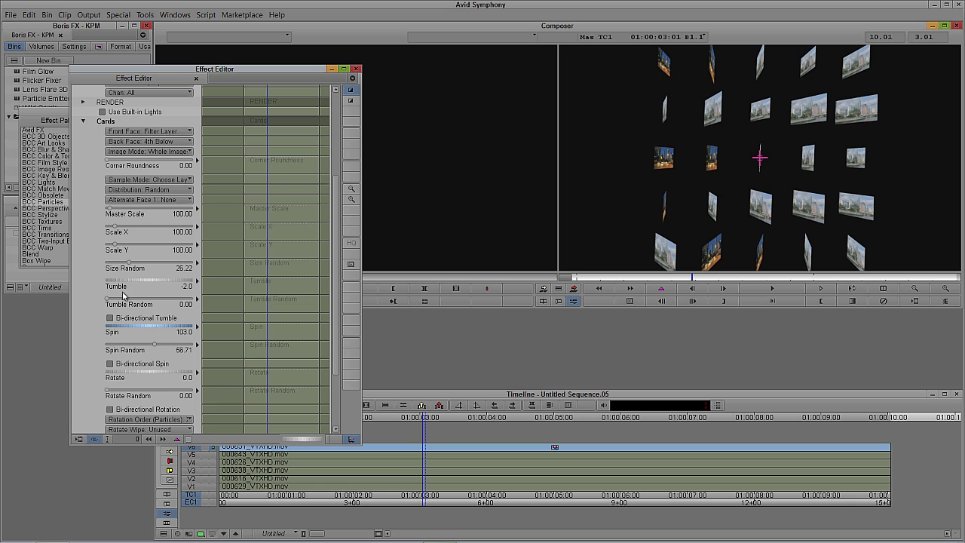
click(121, 374)
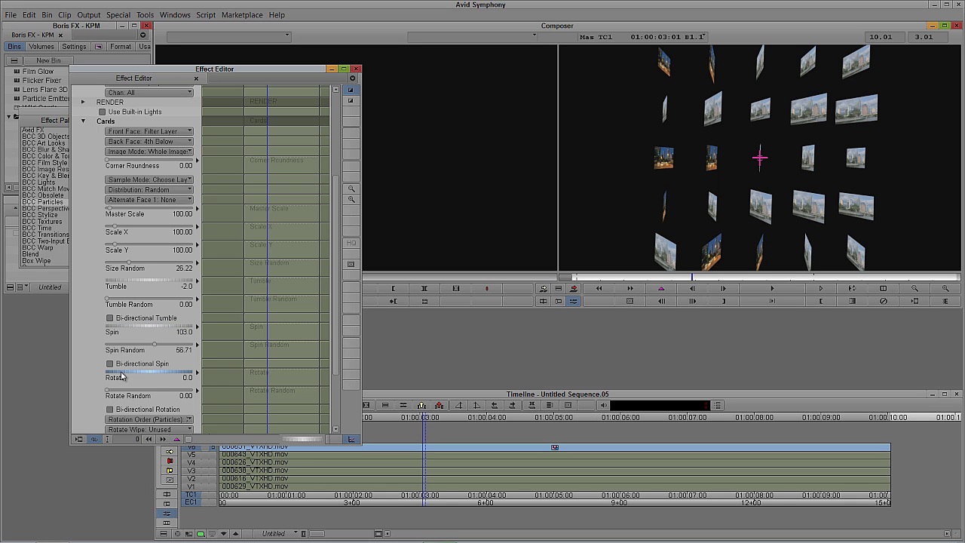
drag(125, 375, 76, 370)
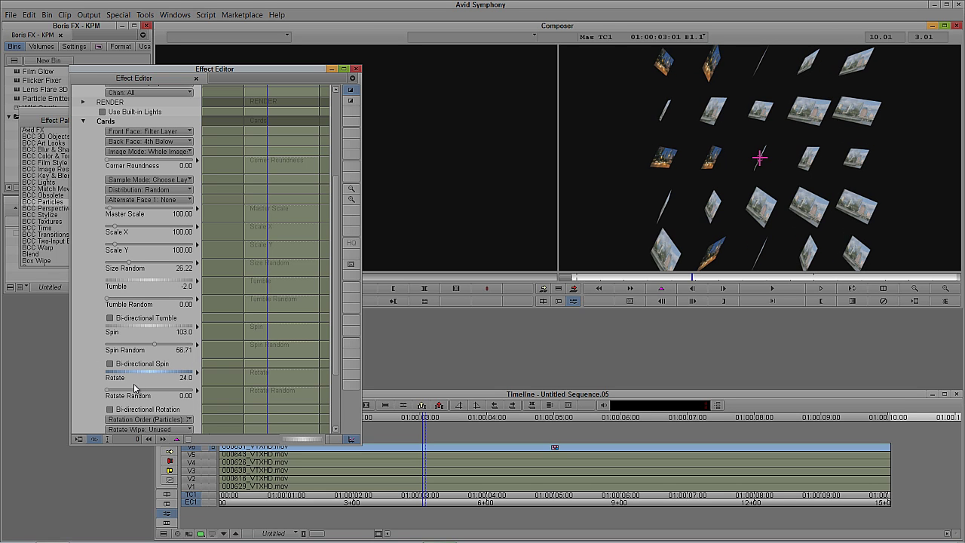
Reset the cards' Size Random, Tumble, Spin, Spin Random and Rotate values to 0
click(129, 250)
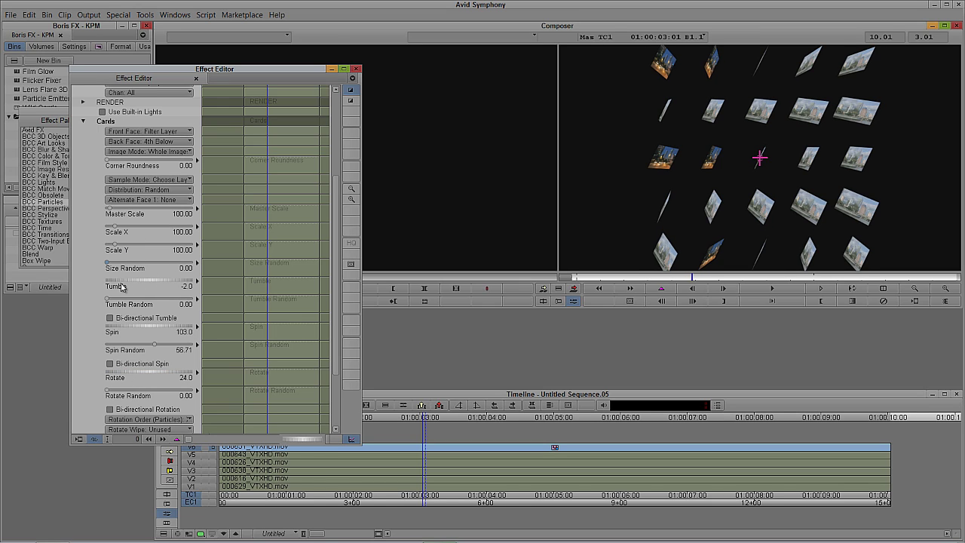
click(139, 282)
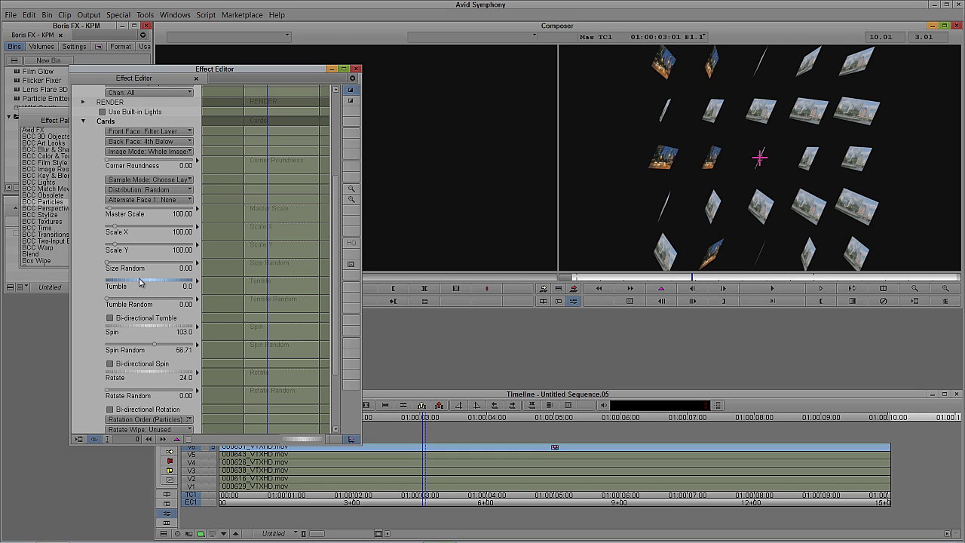
click(149, 327)
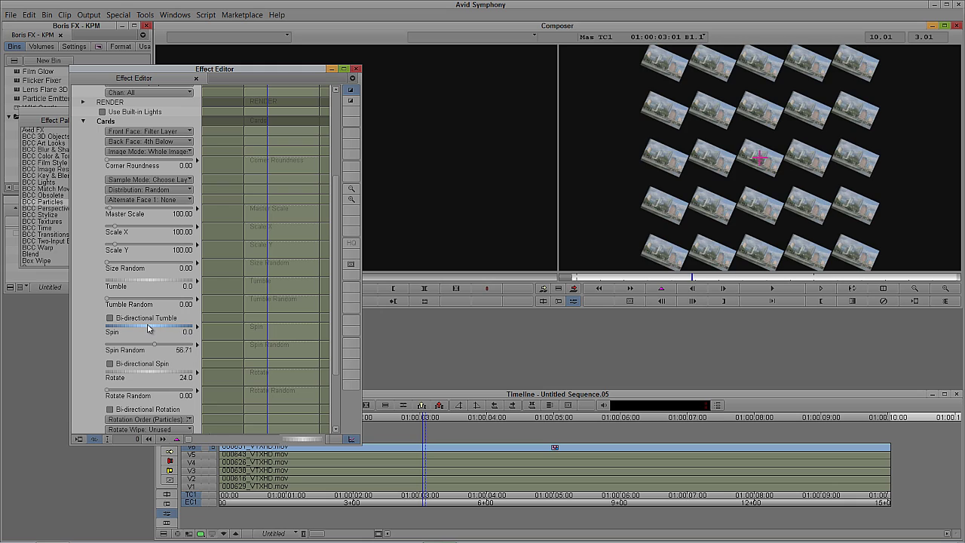
click(157, 343)
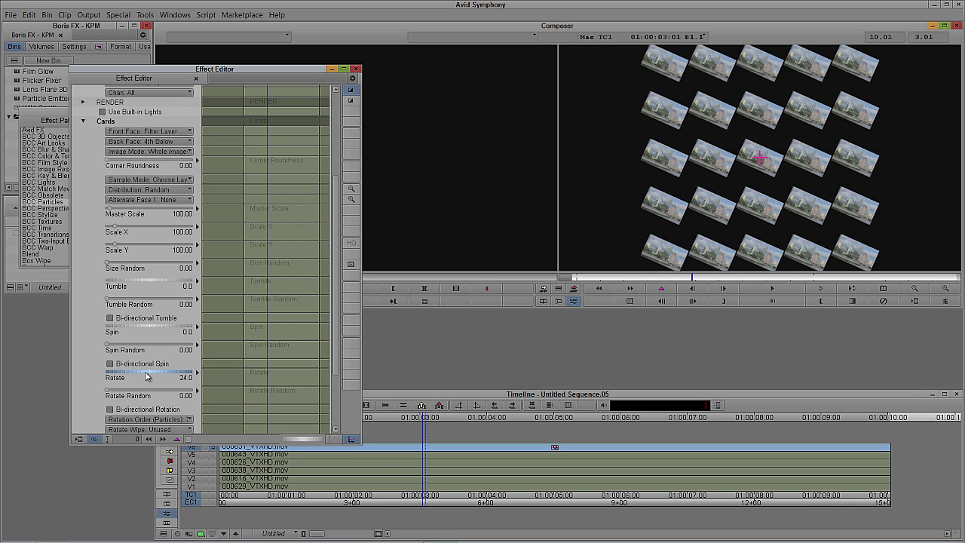
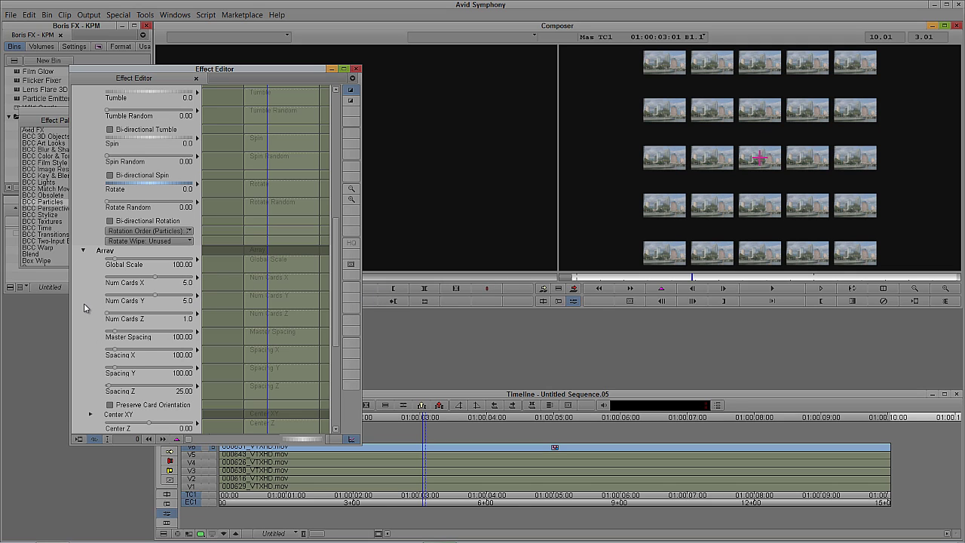
Try rotating the whole card array about its Y axis in the Array settings
scroll(84, 304, down, 6)
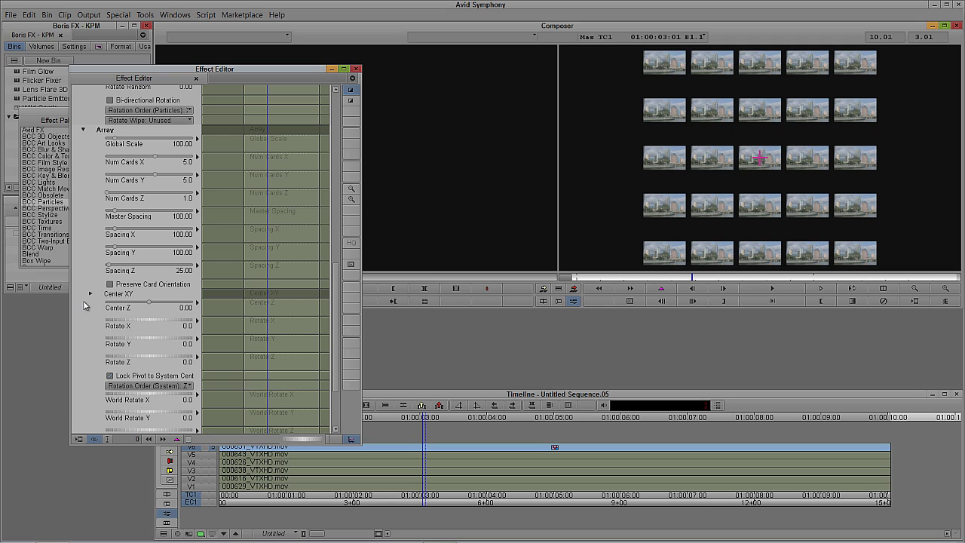
click(127, 343)
drag(125, 342, 166, 356)
Set the Array's number of cards to 3 each in X, Y and Z
click(154, 156)
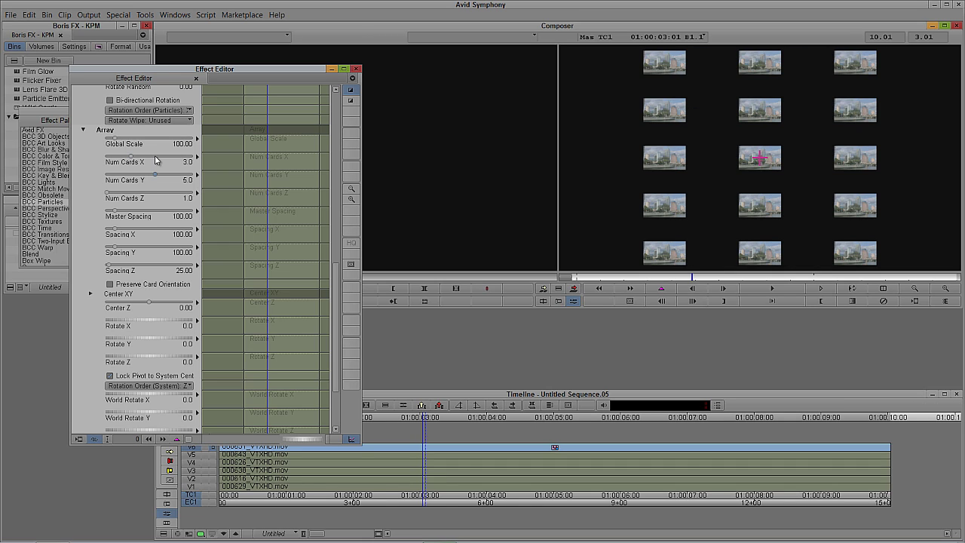
key(Left)
key(Left)
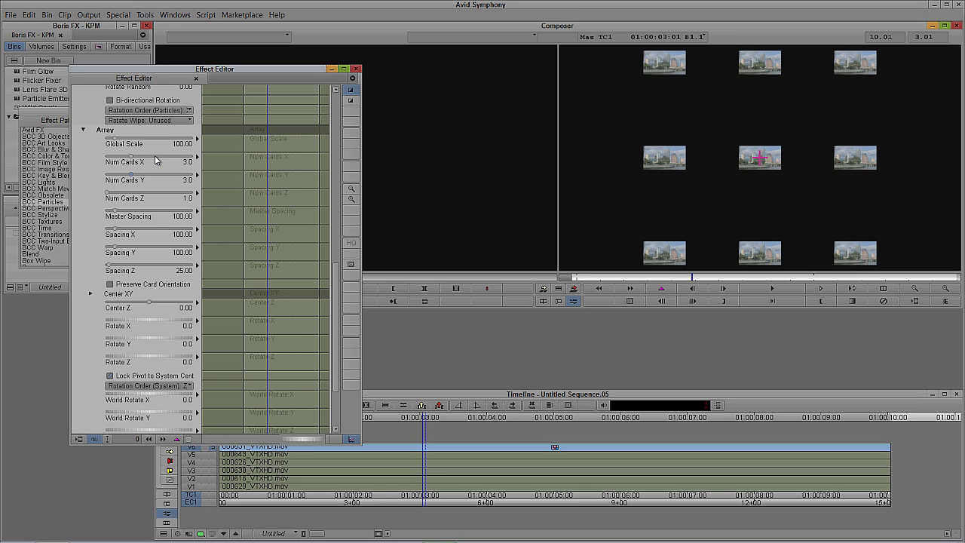
click(110, 194)
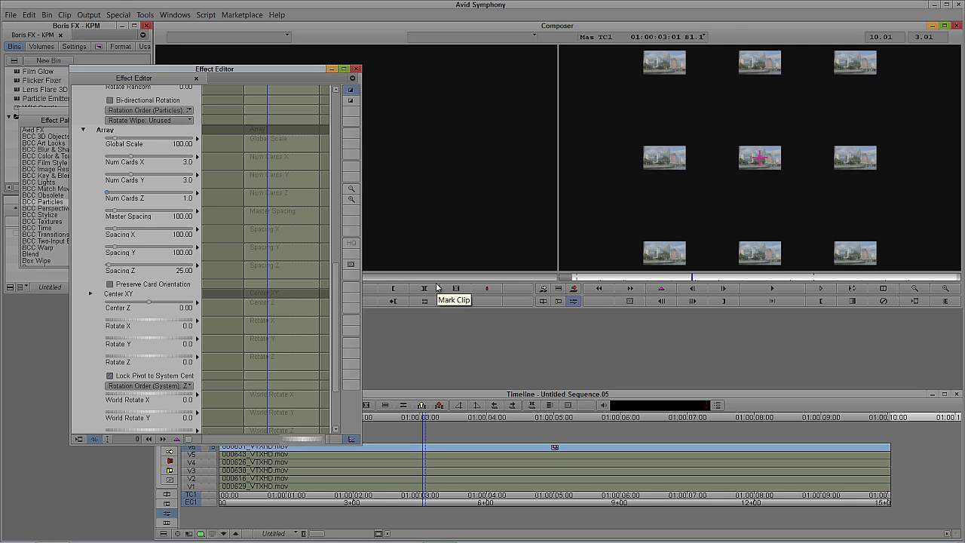
key(Right)
key(Right)
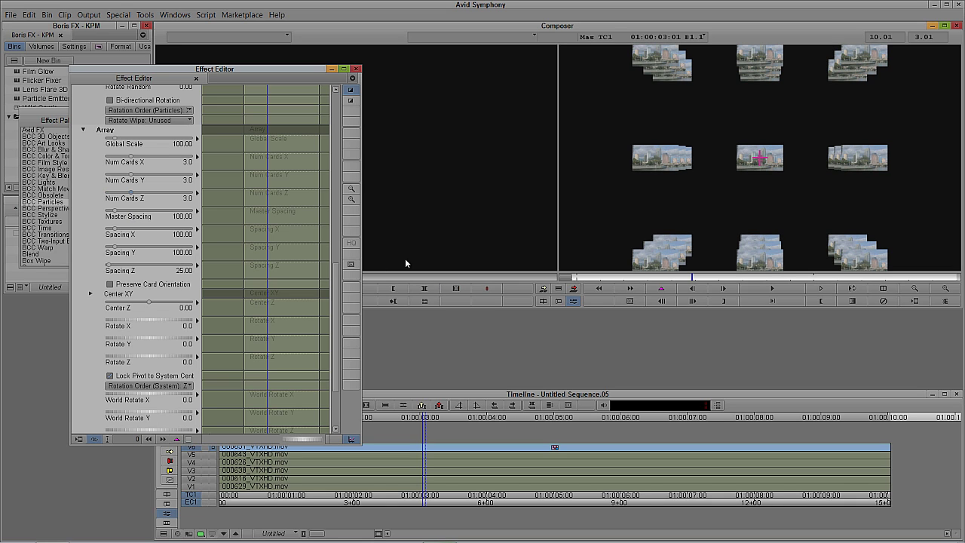
Set the Array's Rotate Y to 62, leaving the cards' own Tumble at 0
drag(334, 276, 335, 285)
click(124, 310)
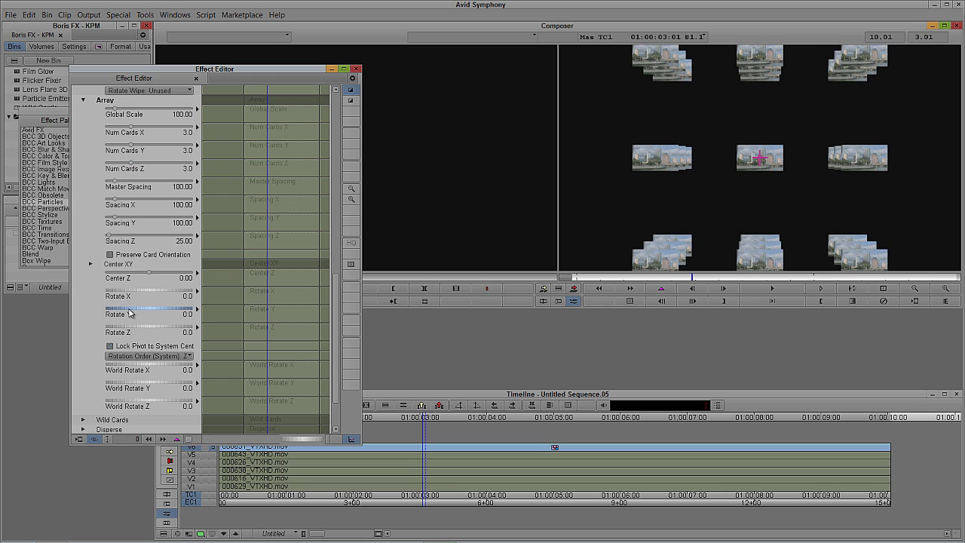
drag(124, 312, 154, 304)
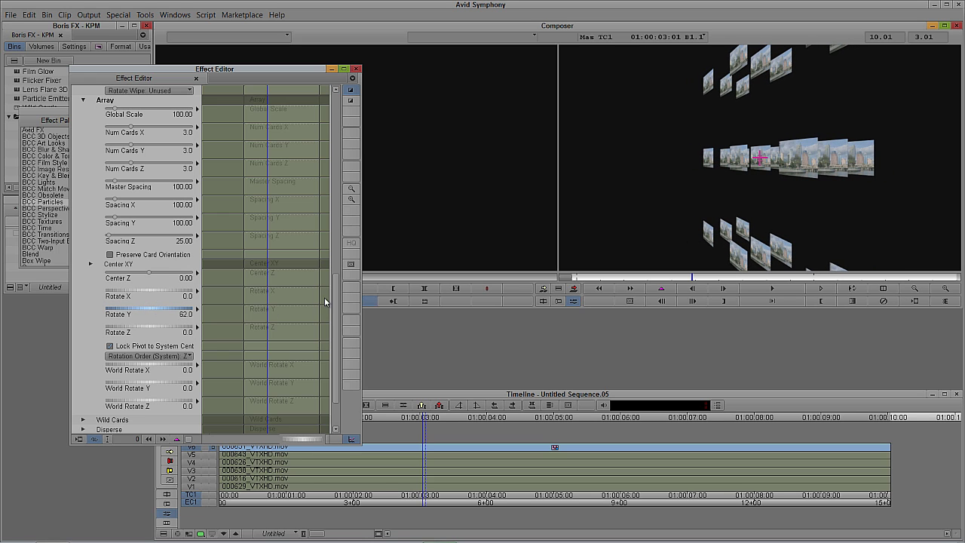
drag(333, 290, 354, 178)
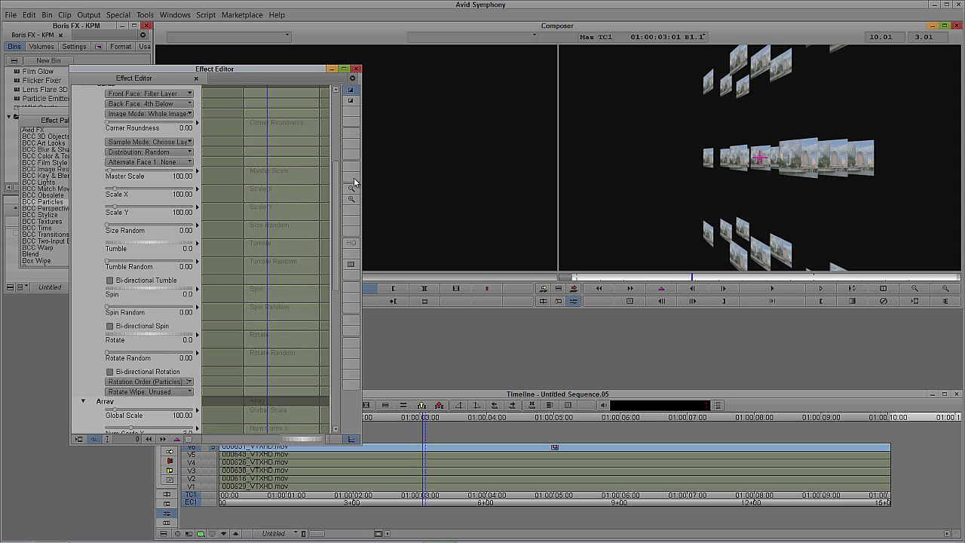
mouse_move(136, 241)
mouse_down()
mouse_move(128, 243)
mouse_move(151, 245)
mouse_move(128, 246)
mouse_up()
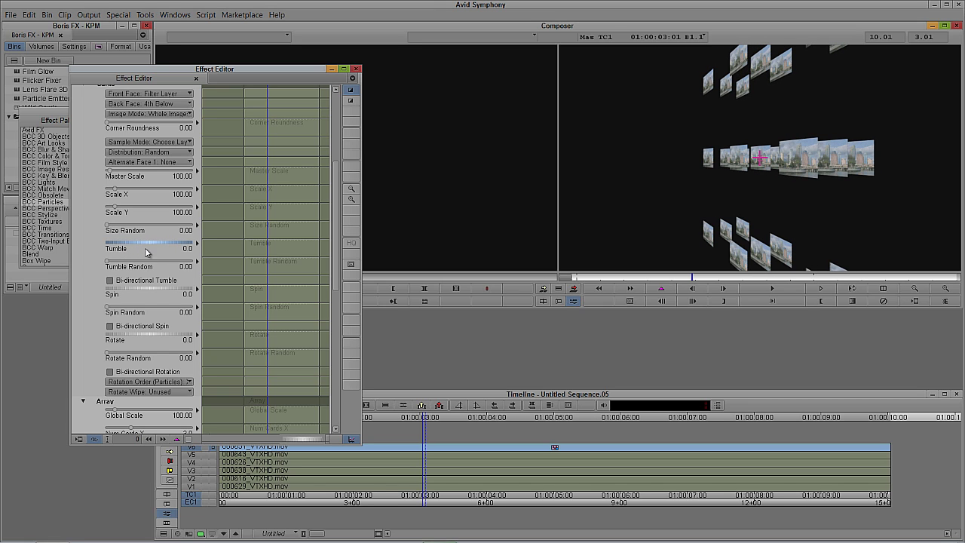
Enable the built-in lights and move the light's position point to the lower left of the card array in the record monitor
drag(335, 262, 348, 214)
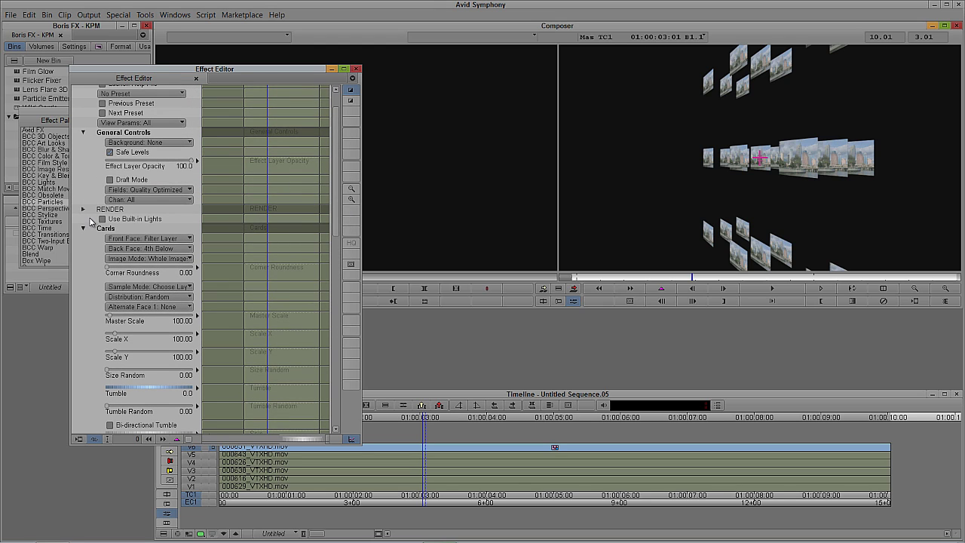
click(103, 220)
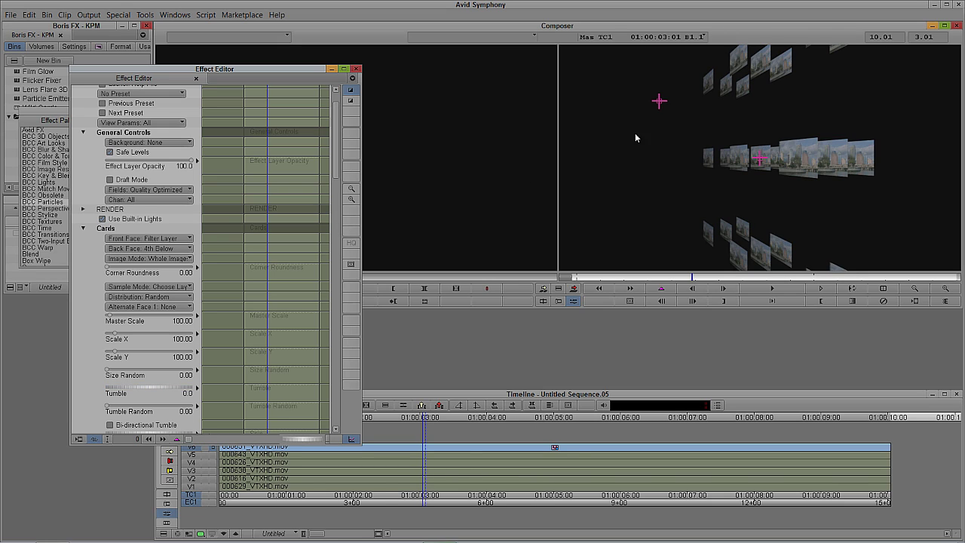
click(660, 104)
drag(664, 108, 641, 193)
click(110, 76)
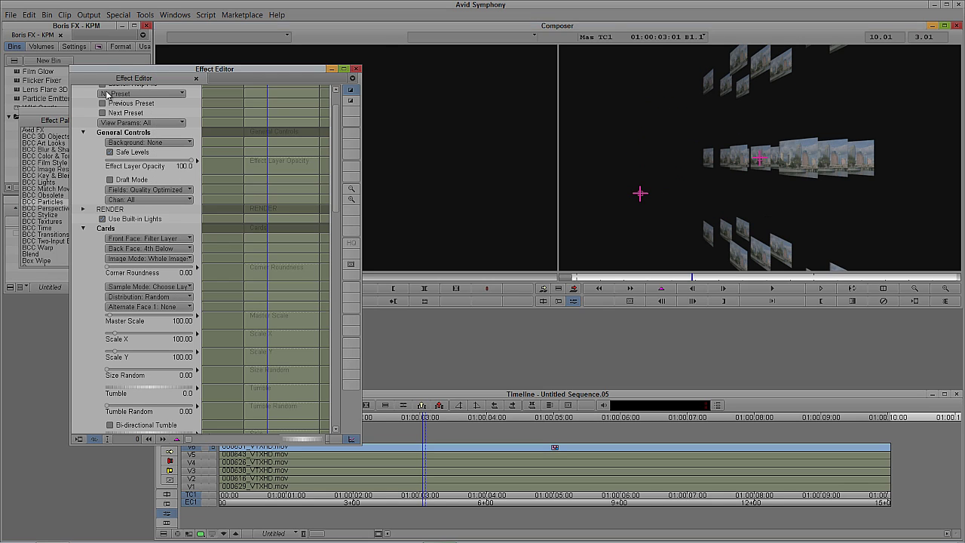
Collapse the Cards and Array groups and toggle the built-in lights off and back on to compare the image
click(83, 229)
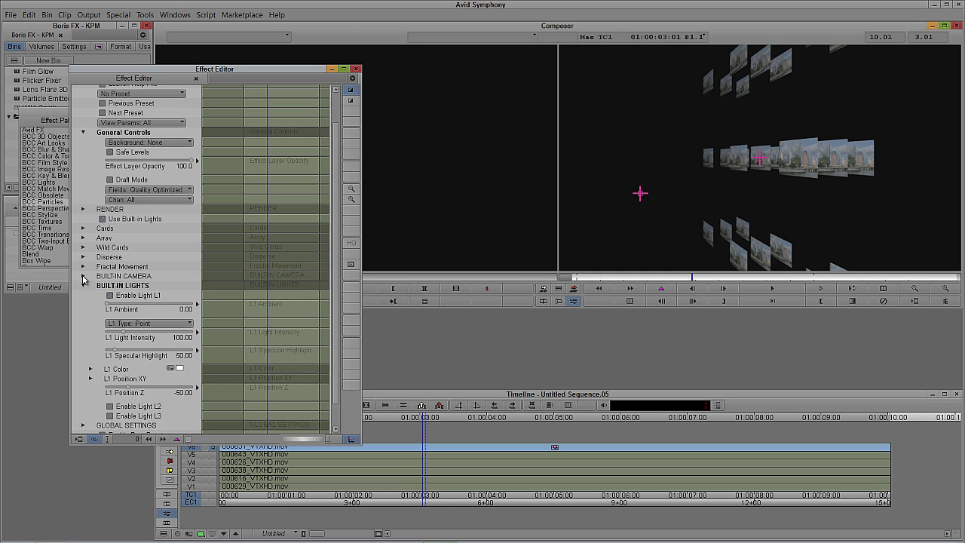
click(103, 220)
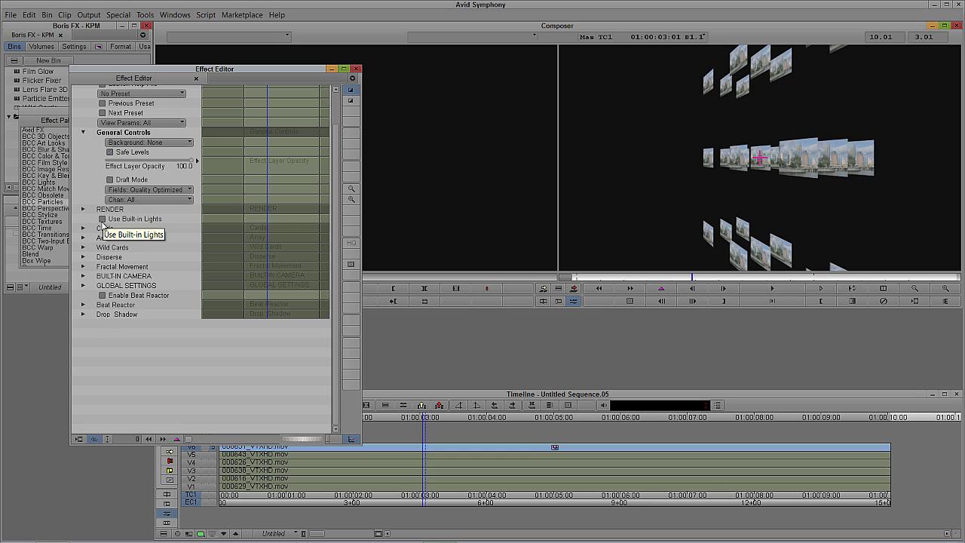
click(102, 220)
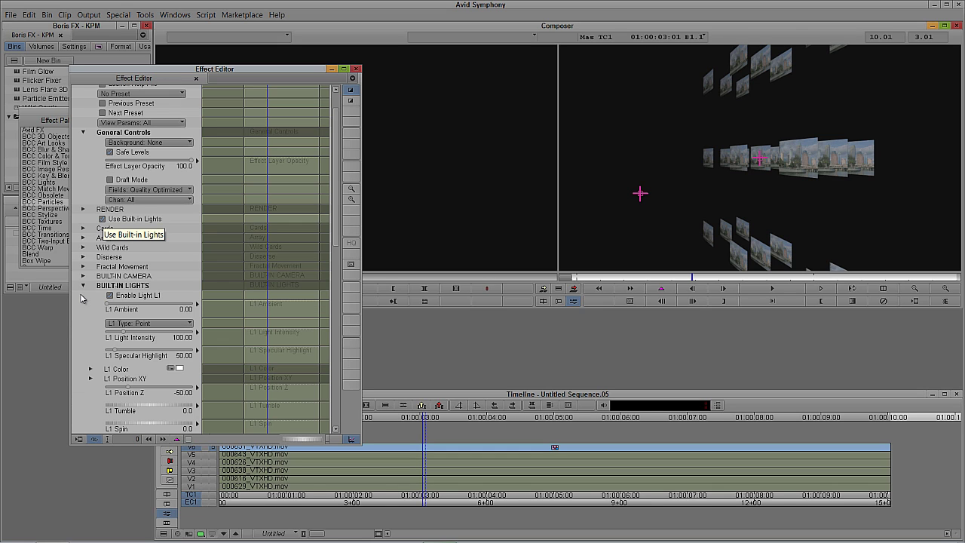
Try the Spot type for built-in light L1 and switch it back to Point
click(143, 324)
click(139, 347)
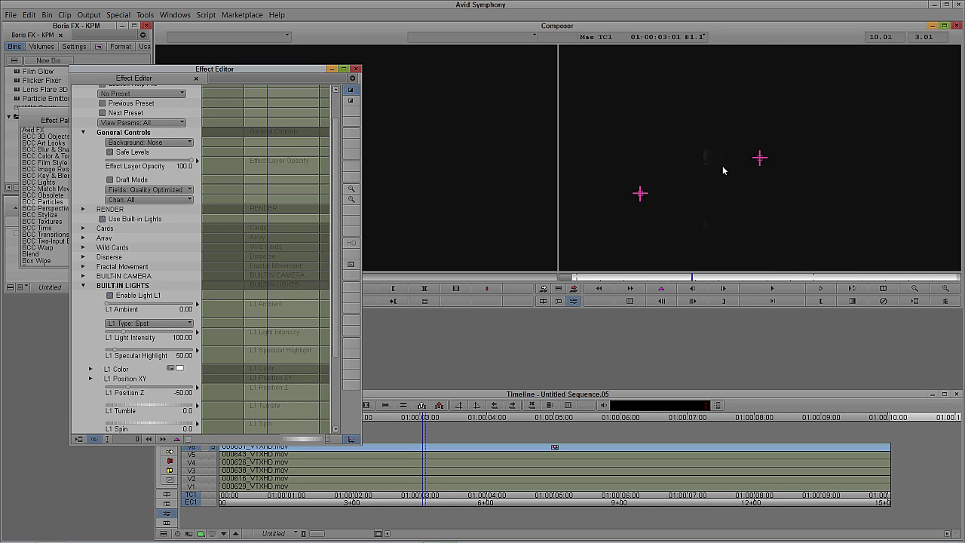
click(160, 324)
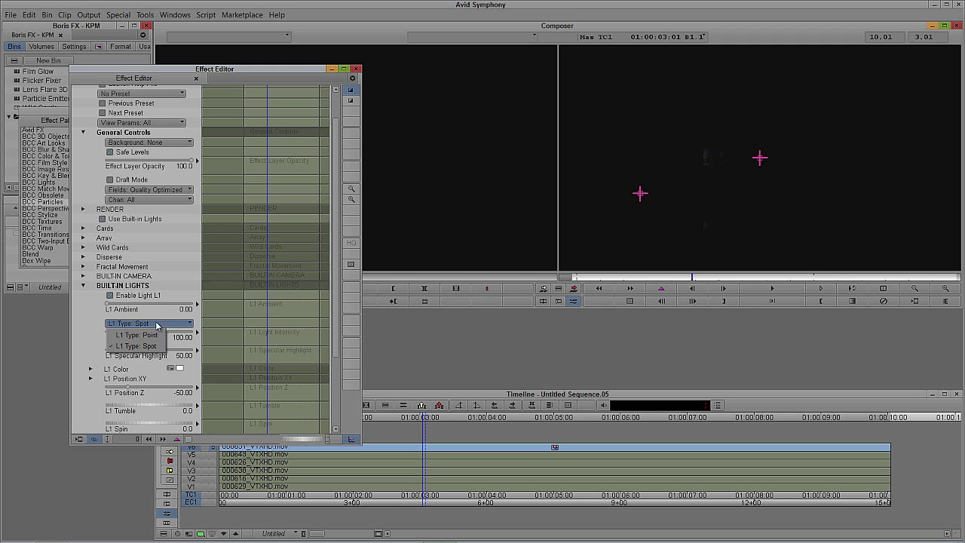
click(151, 336)
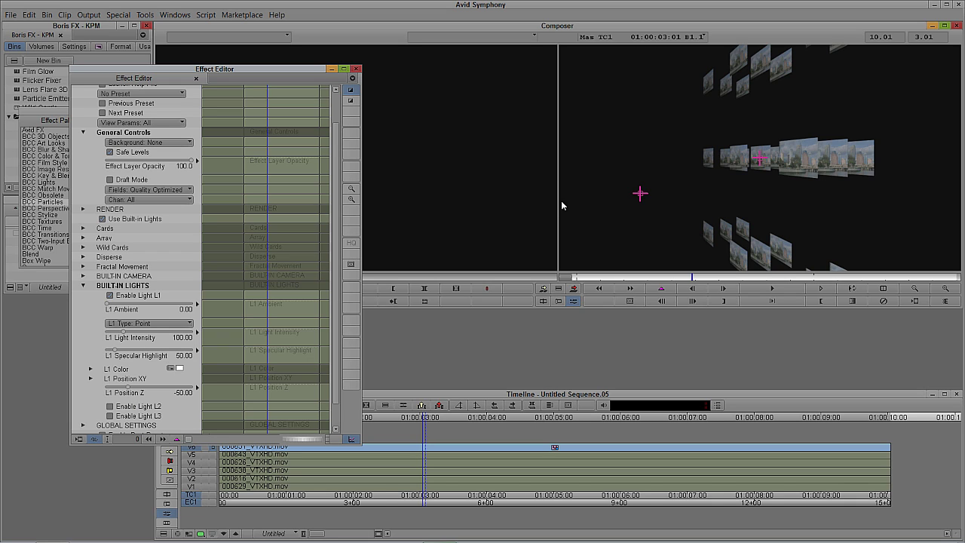
Turn off the built-in lights for the BCC Wild Cards effect
drag(337, 279, 341, 187)
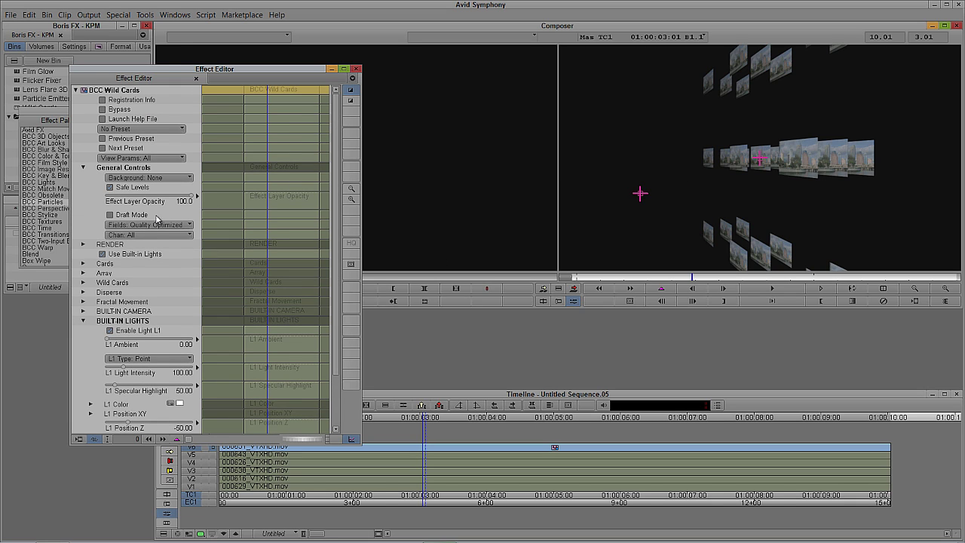
click(103, 255)
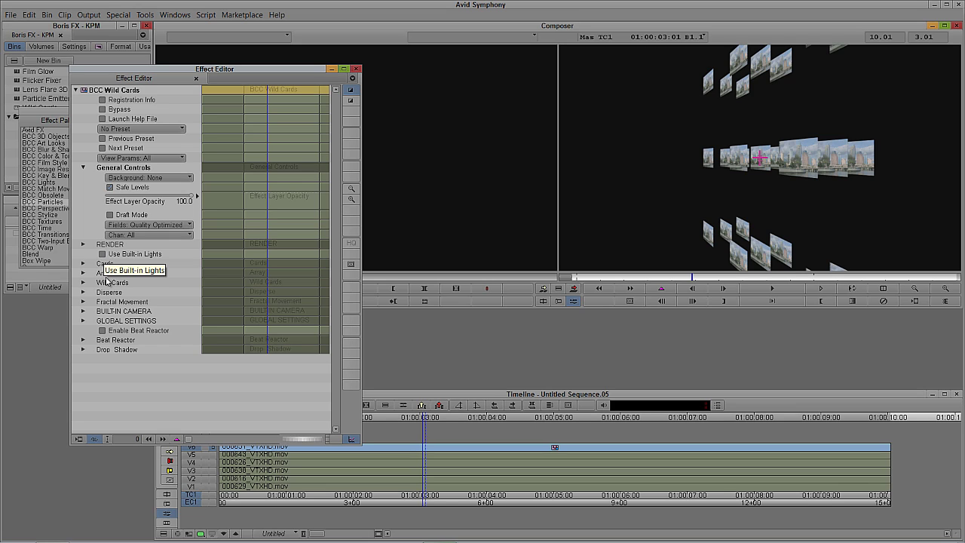
Expand the Array group and reset the card array's Rotate Y to 0
click(83, 274)
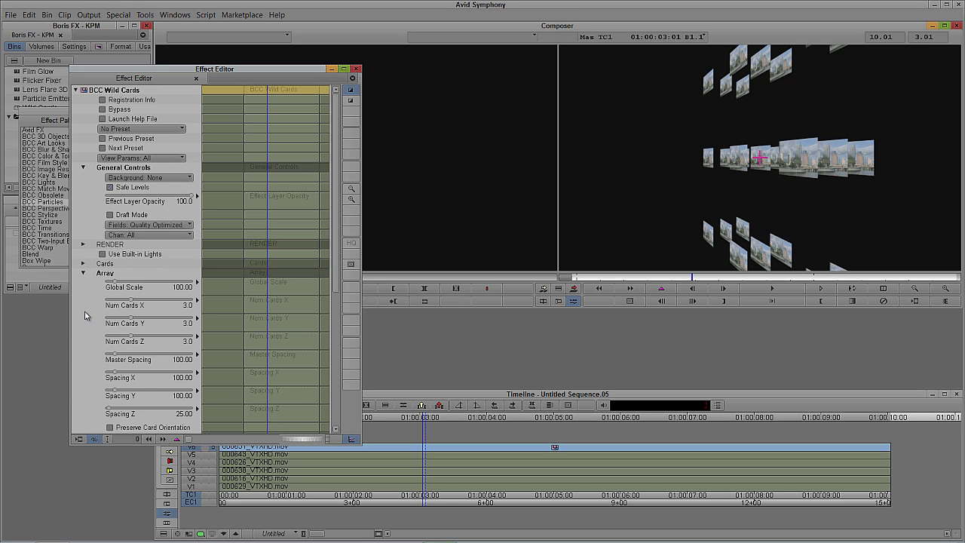
scroll(85, 312, down, 4)
scroll(85, 312, down, 2)
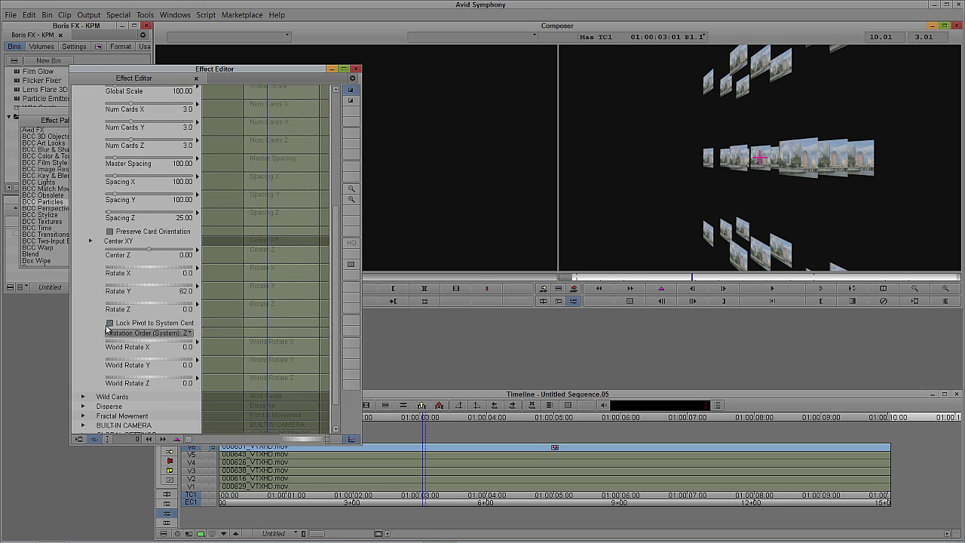
click(148, 286)
text(0)
key(Return)
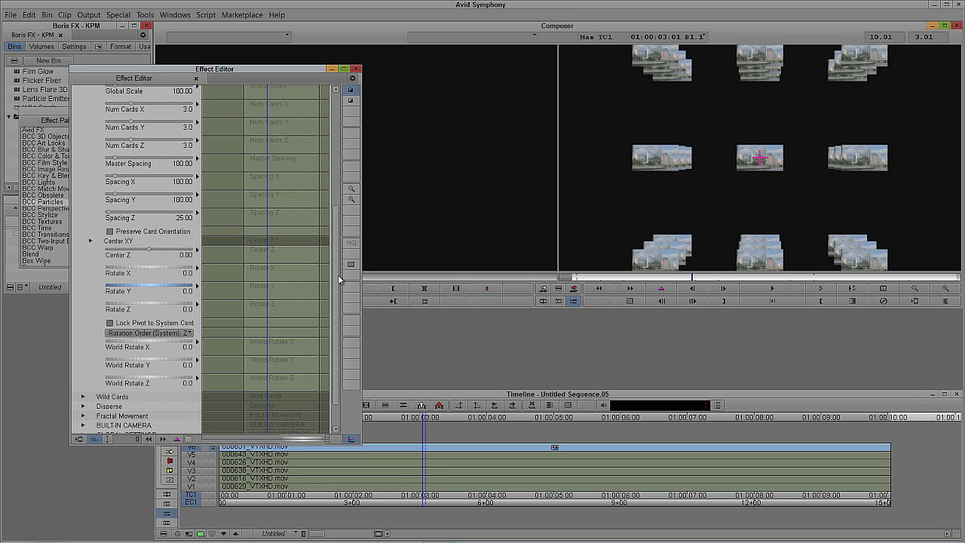
drag(333, 277, 354, 134)
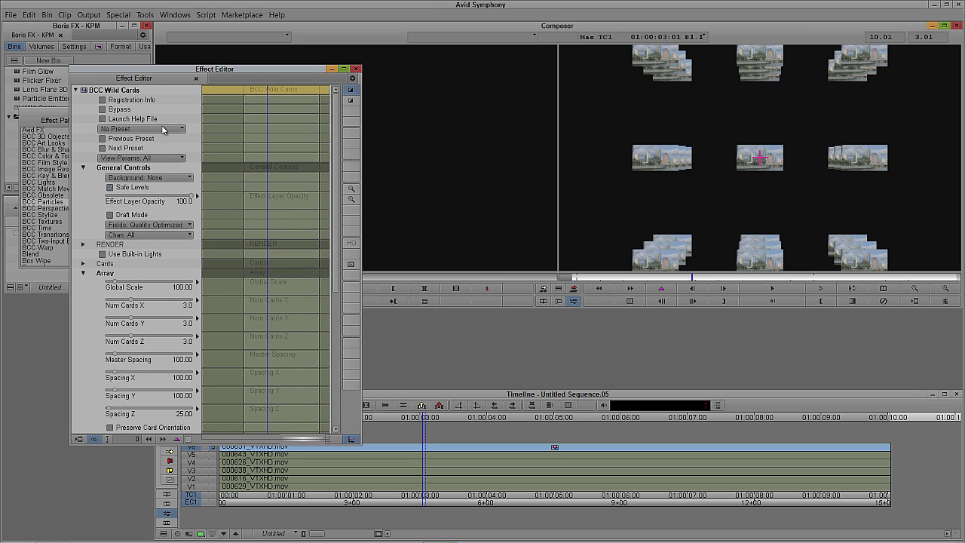
click(125, 130)
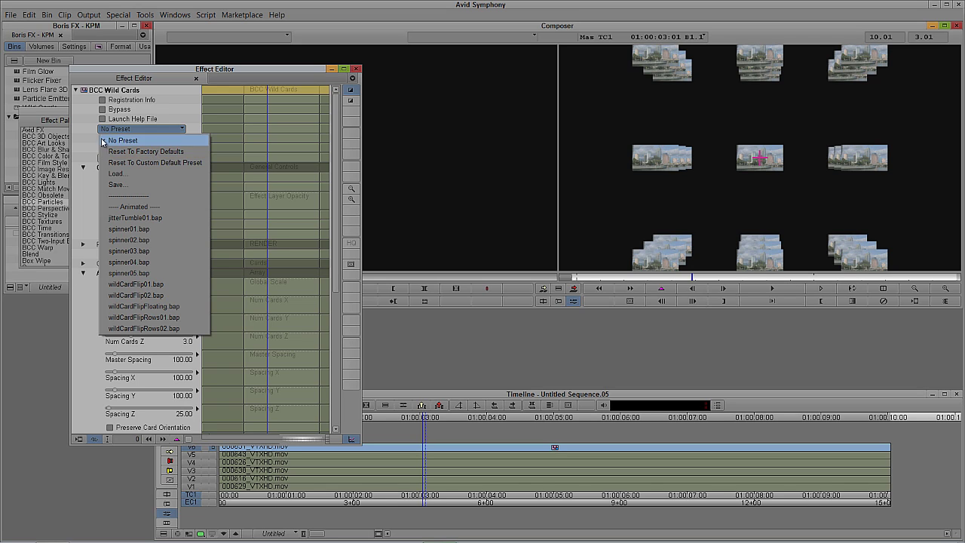
click(88, 142)
Flatten the array to 1 card in Z, enlarge Global Scale to about 225.61, and tighten Spacing X to about 48.79 and Spacing Y to about 30.50
scroll(83, 215, down, 6)
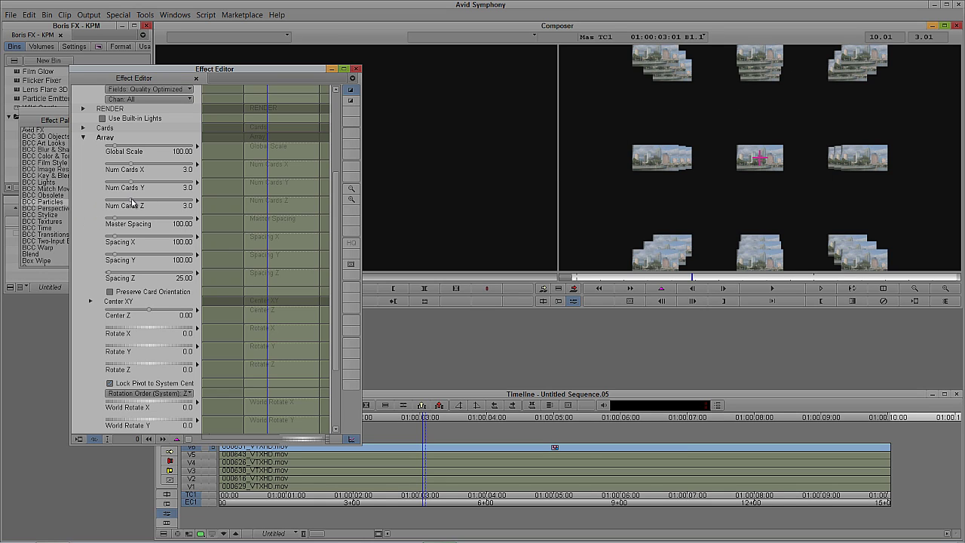
drag(132, 200, 112, 200)
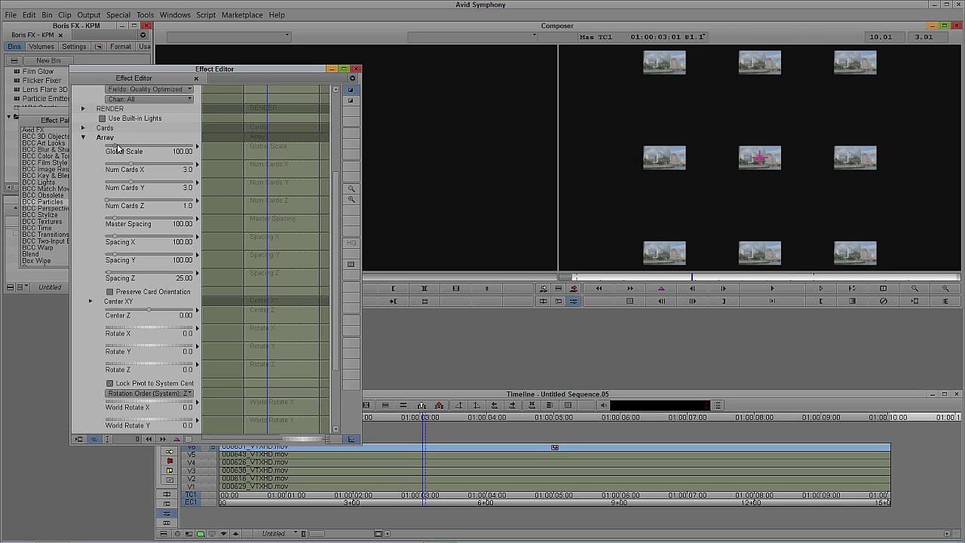
drag(117, 146, 126, 146)
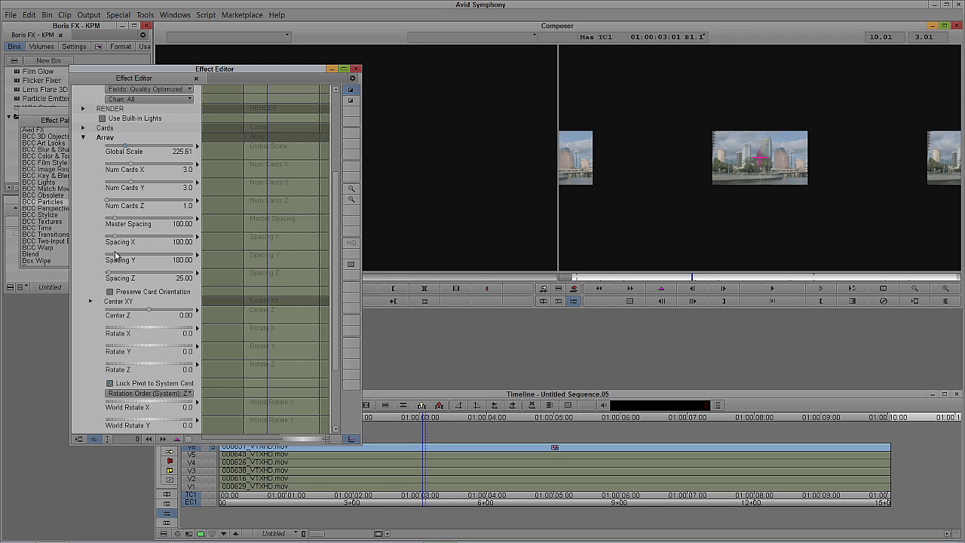
drag(117, 255, 112, 240)
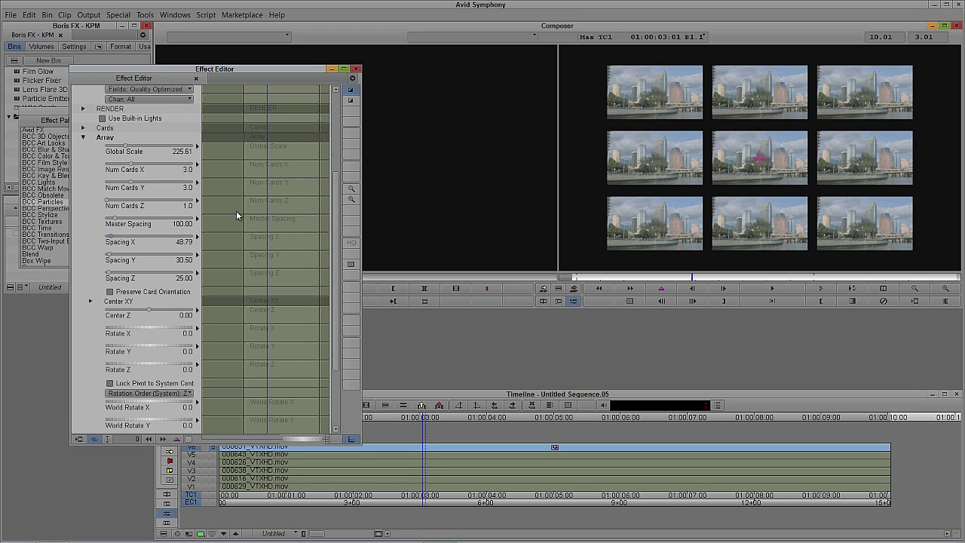
Rotate the card array to about -28 degrees around its Y axis
scroll(83, 343, down, 1)
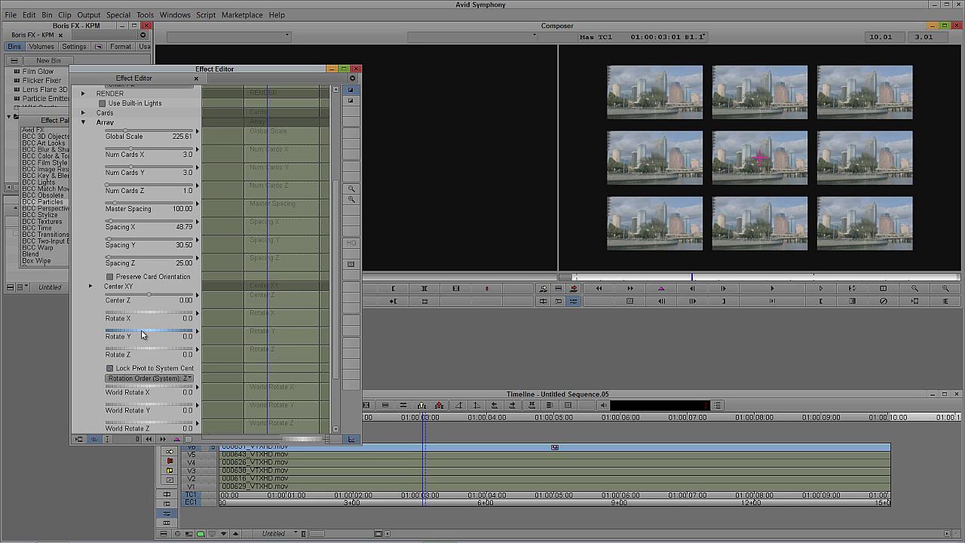
drag(142, 334, 130, 335)
drag(128, 336, 127, 339)
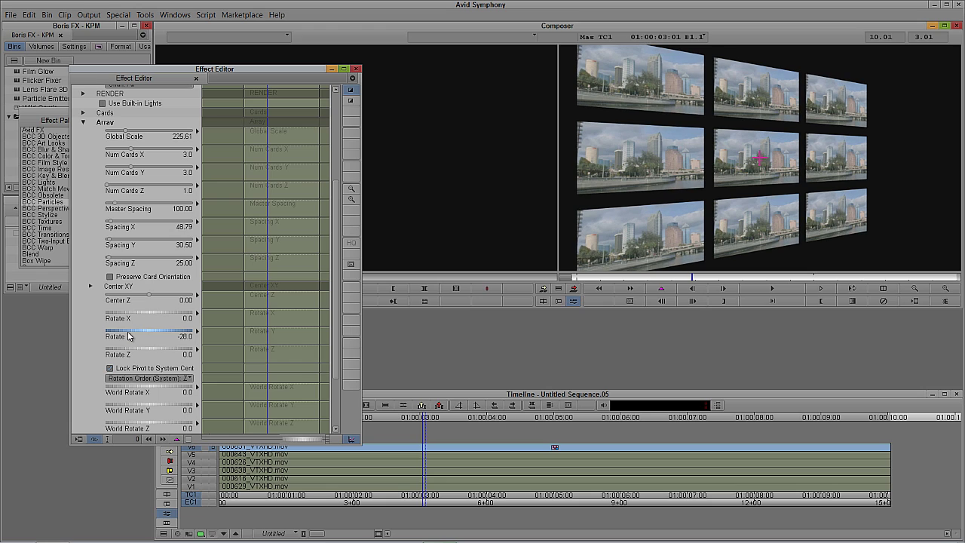
Expand the array to 7 cards in both X and Y, with Spacing X about 152.45 and Spacing Y about 85.37
drag(131, 155, 166, 148)
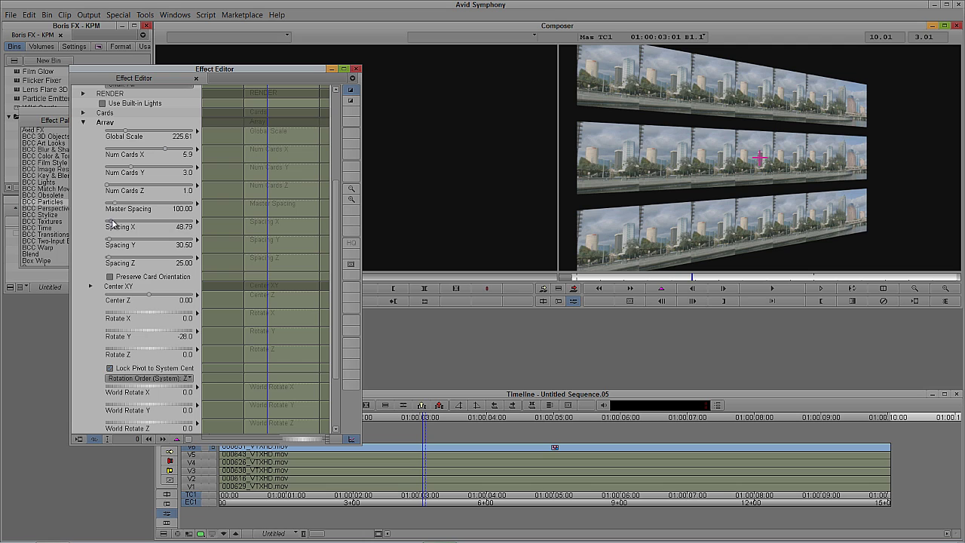
drag(112, 224, 117, 222)
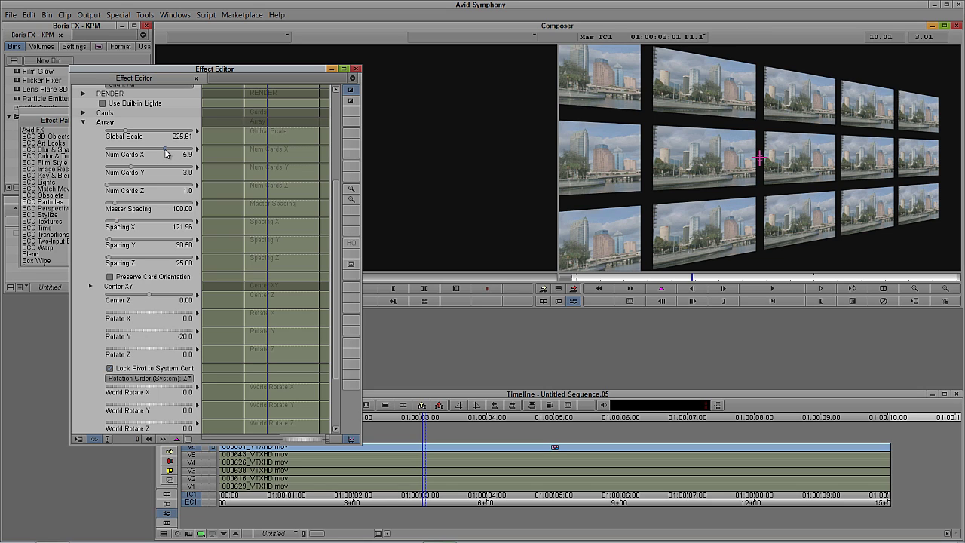
drag(167, 154, 167, 154)
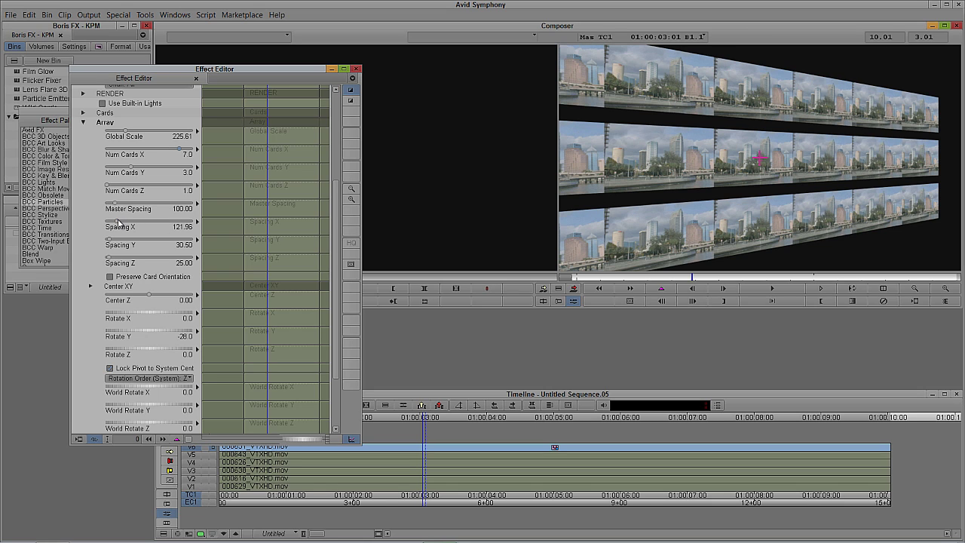
drag(119, 225, 121, 224)
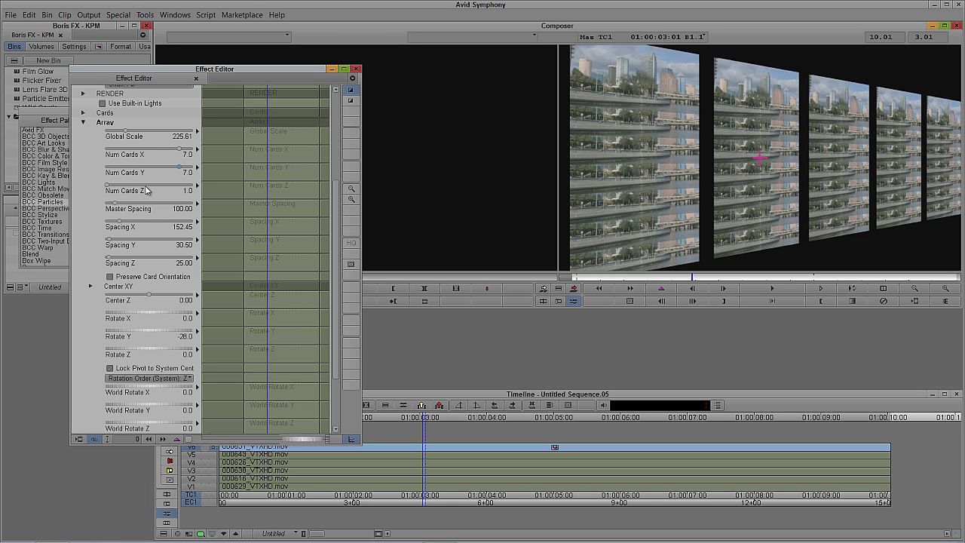
drag(119, 239, 115, 240)
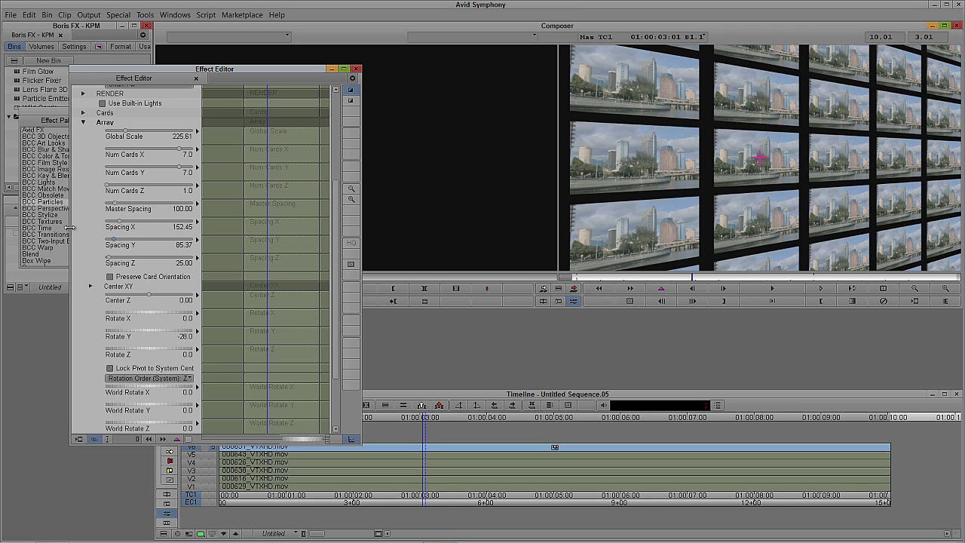
Collapse the Array group and expand the Cards group of the Wild Cards effect
click(83, 122)
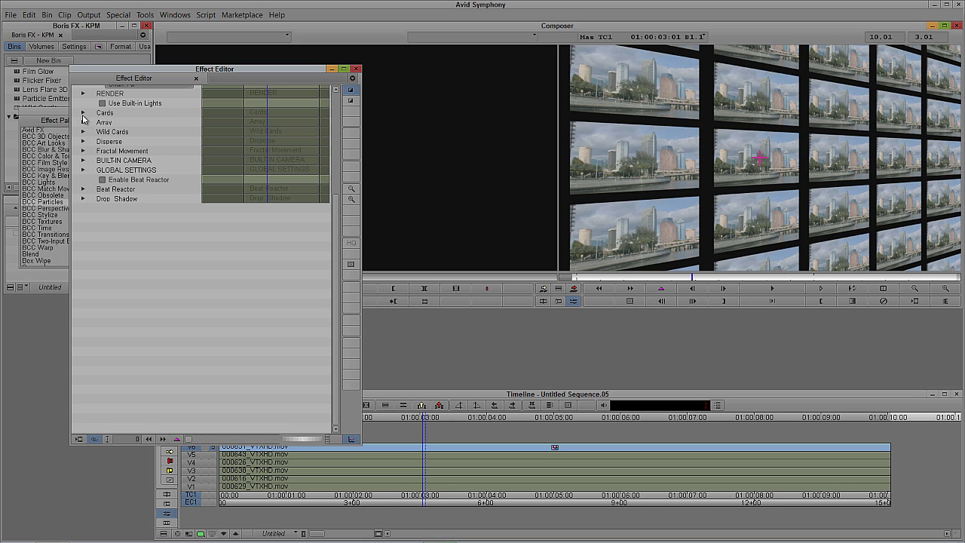
click(83, 113)
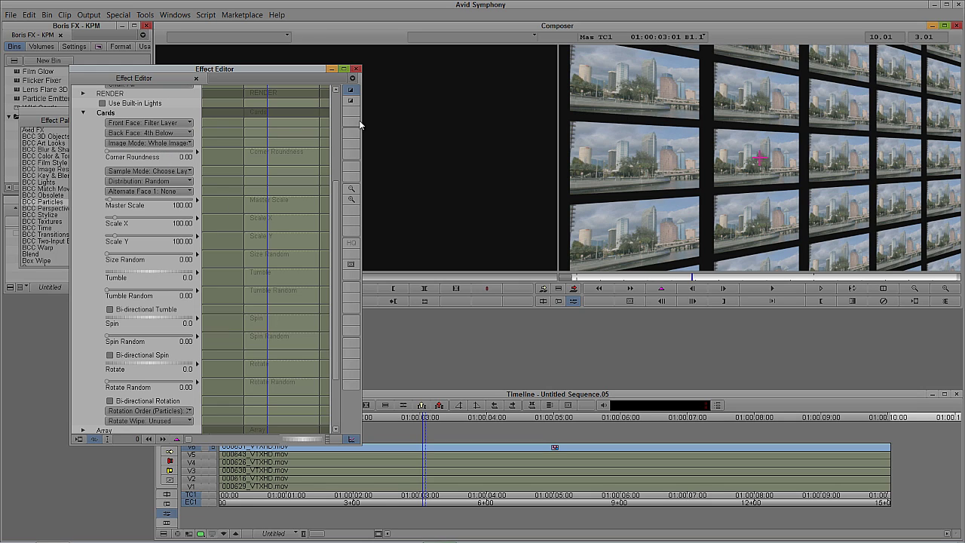
Try the Image in Parts and Shuffled Parts image modes on the cards, and return to Whole Images
click(163, 143)
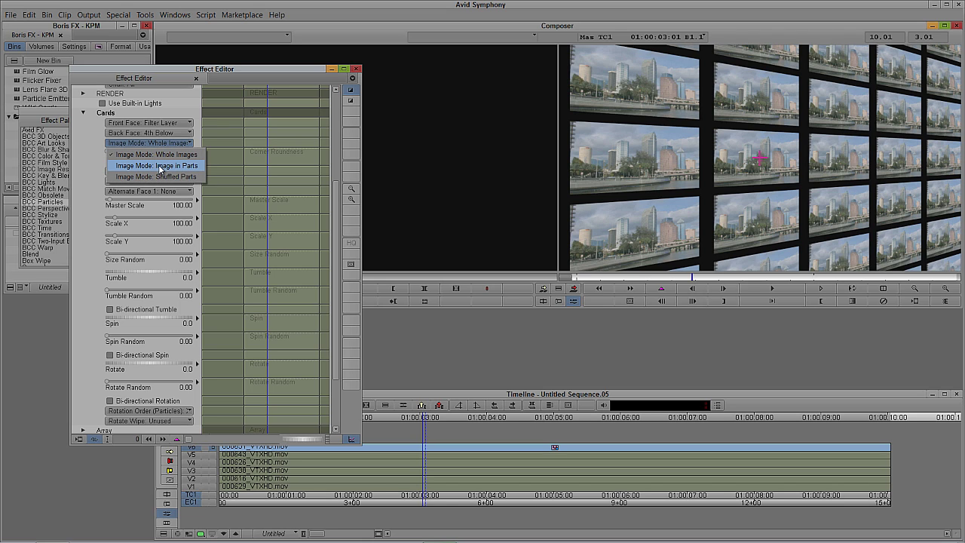
click(159, 165)
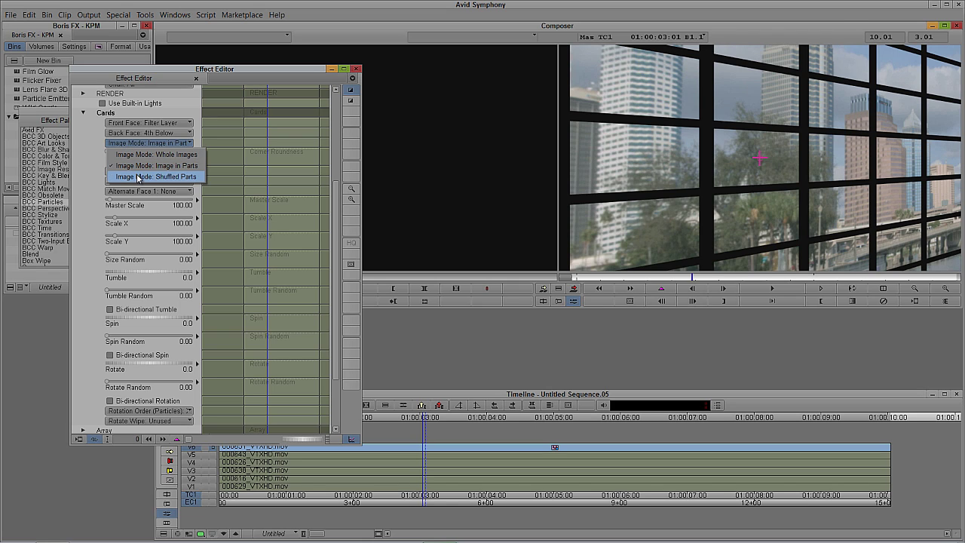
click(138, 176)
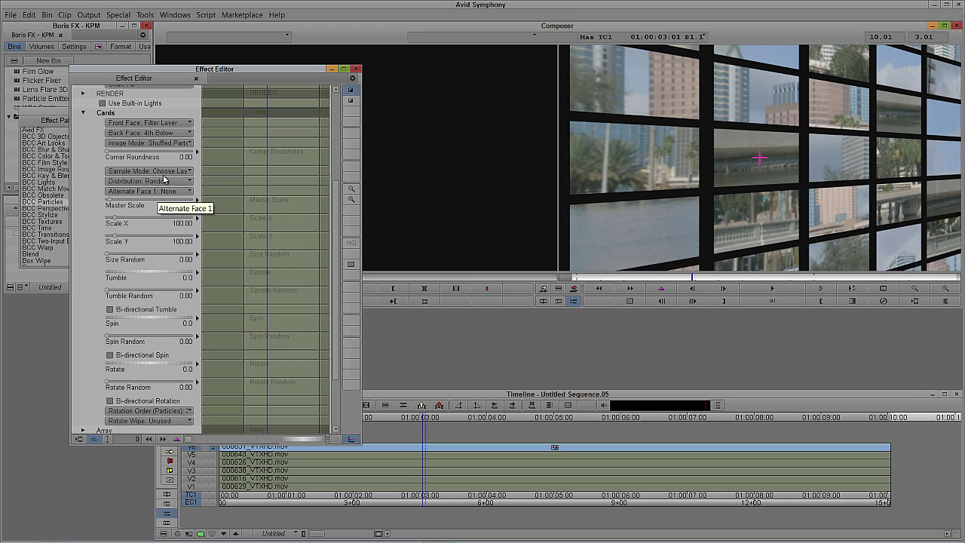
click(143, 171)
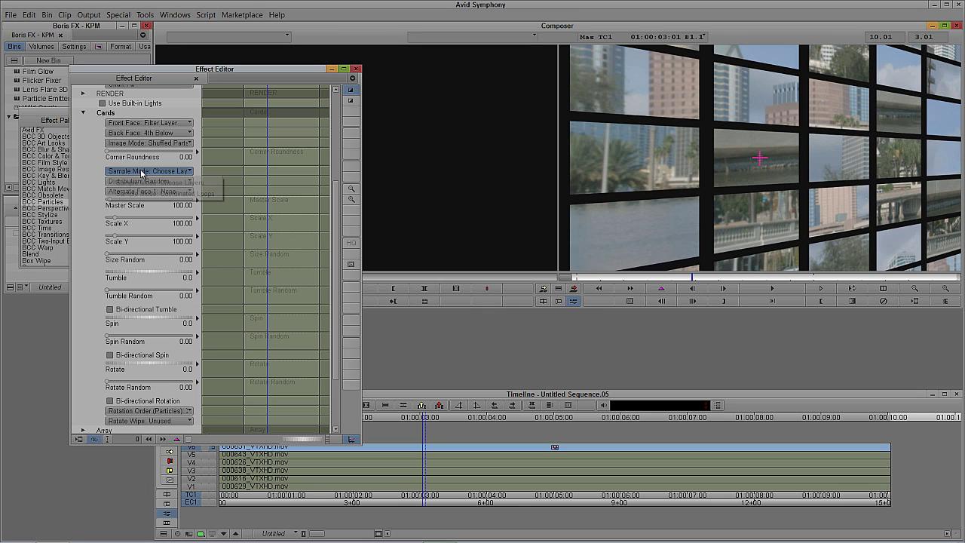
click(148, 143)
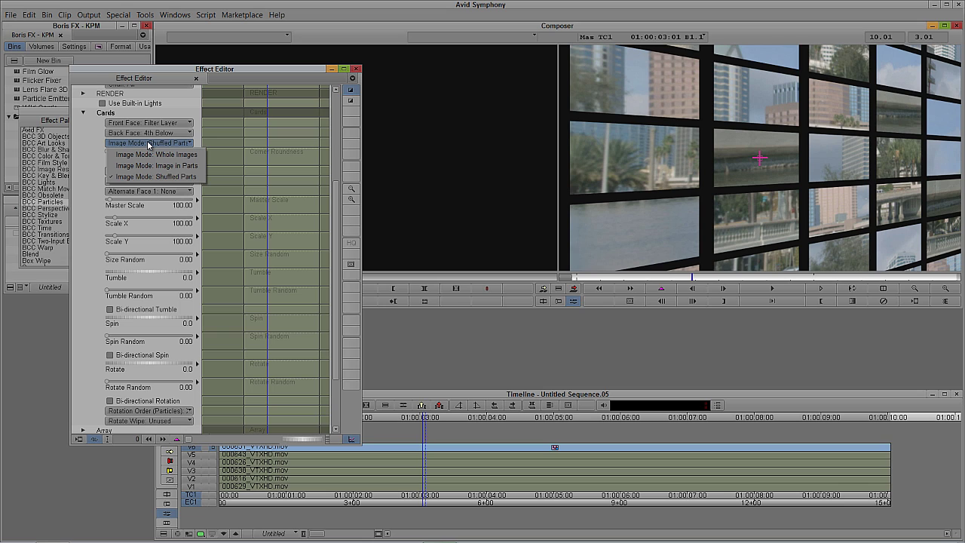
click(155, 154)
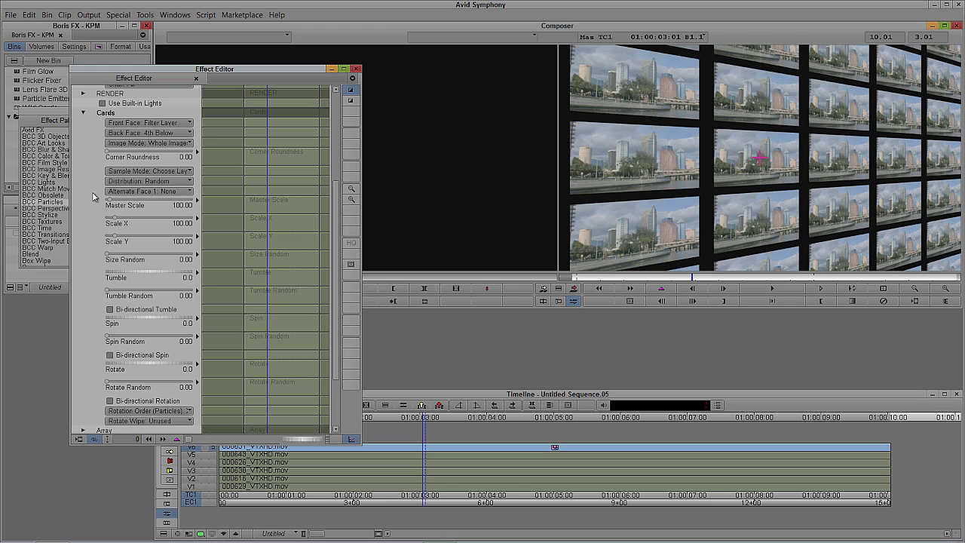
Assign the 1st Below through 5th Below layers, in order, to the cards' Alternate Faces 1 through 5
click(162, 192)
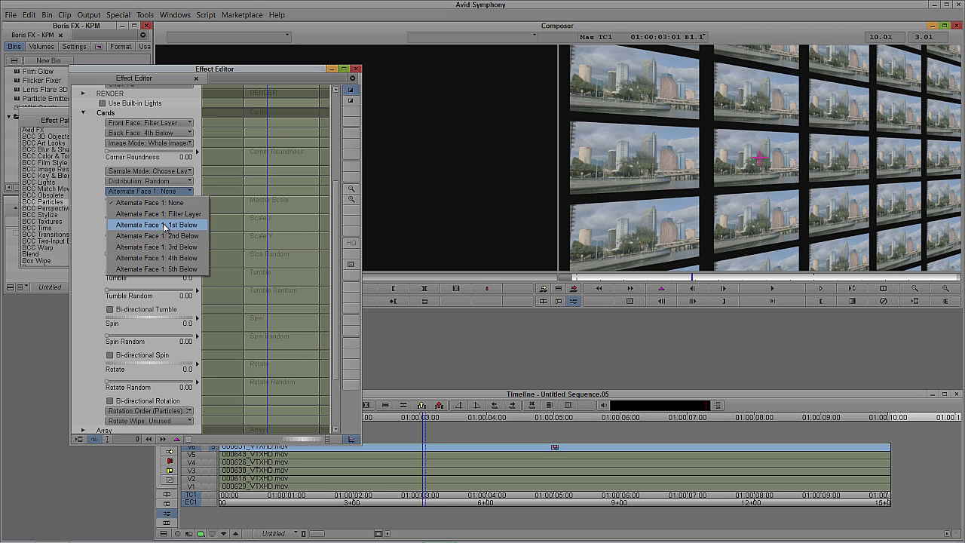
click(163, 224)
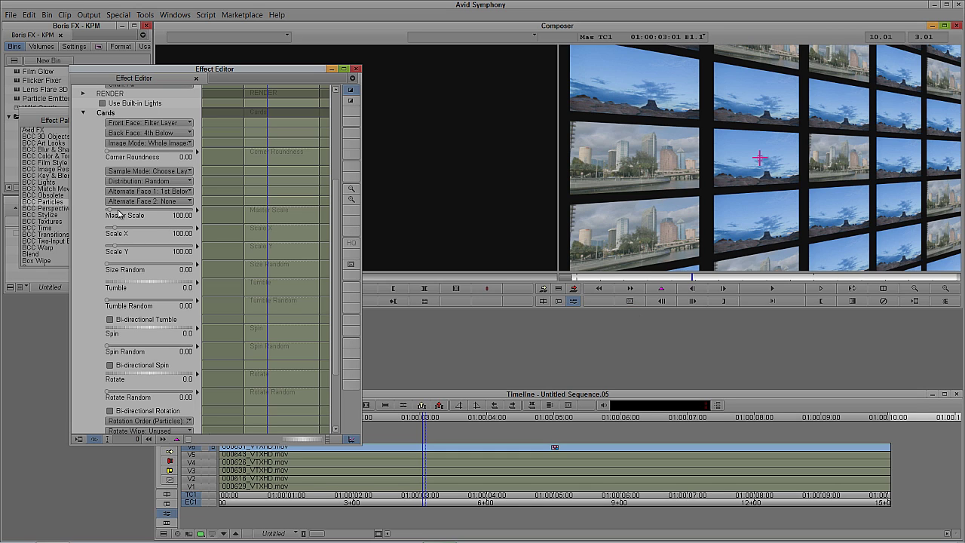
click(154, 205)
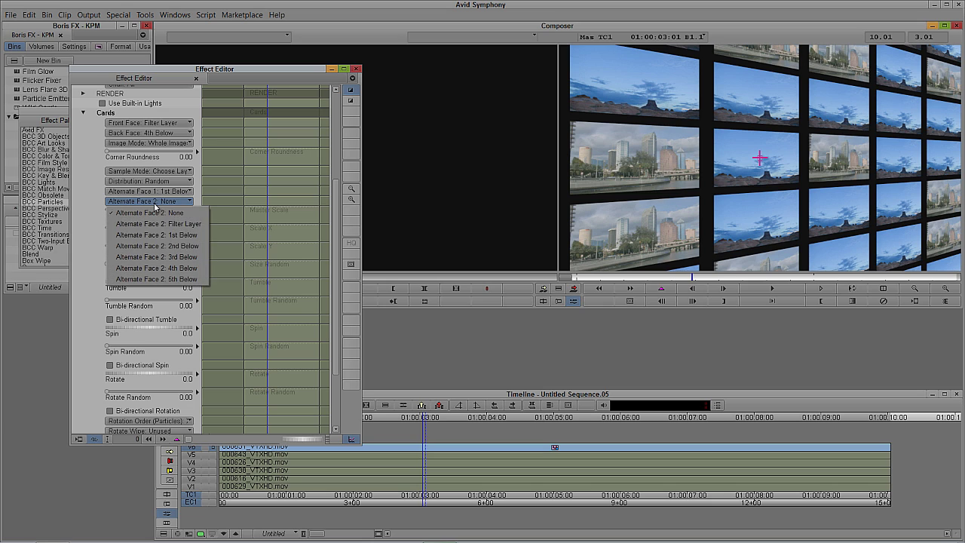
click(158, 246)
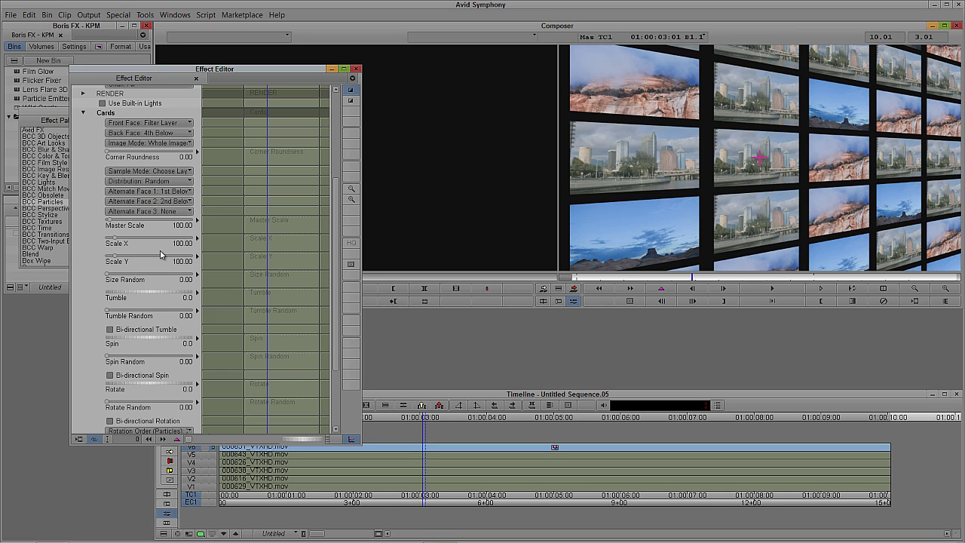
click(166, 212)
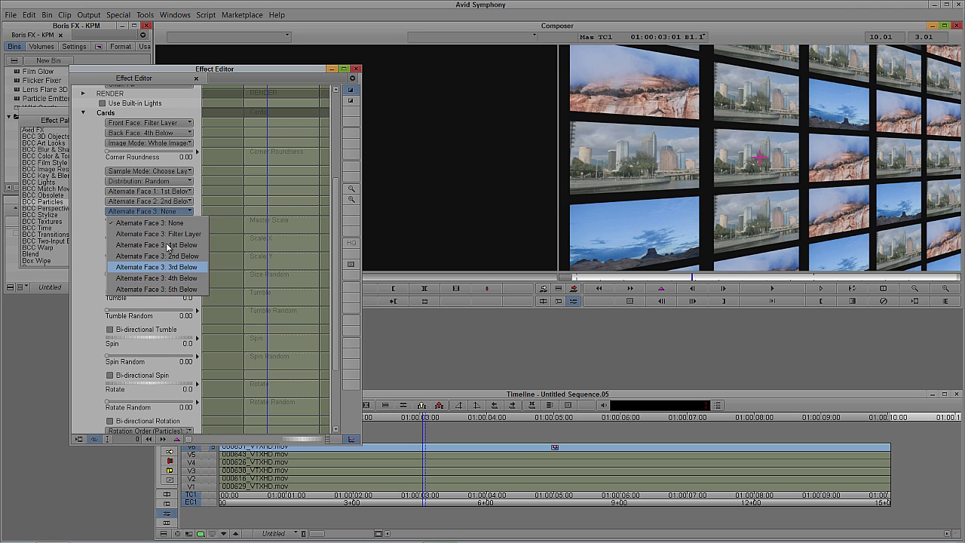
click(167, 268)
click(167, 222)
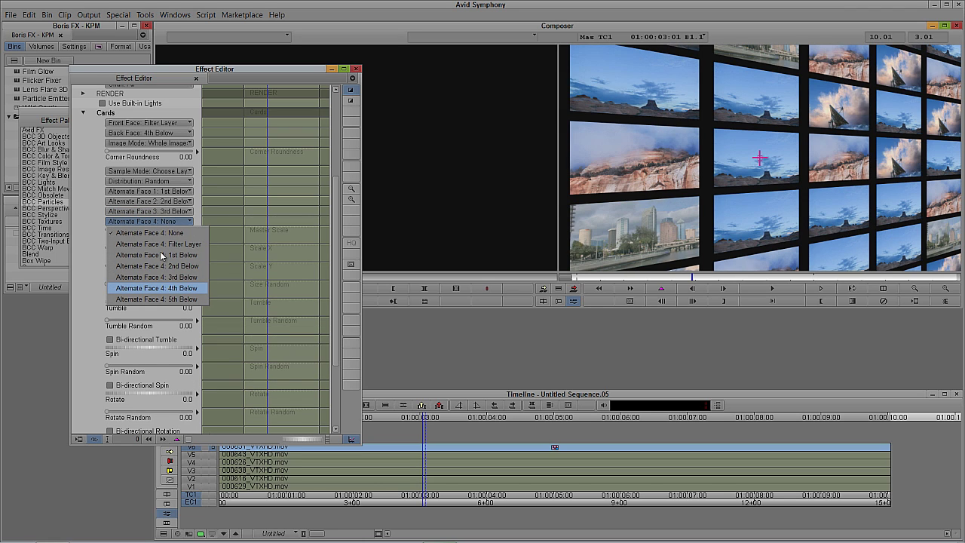
click(170, 289)
click(140, 231)
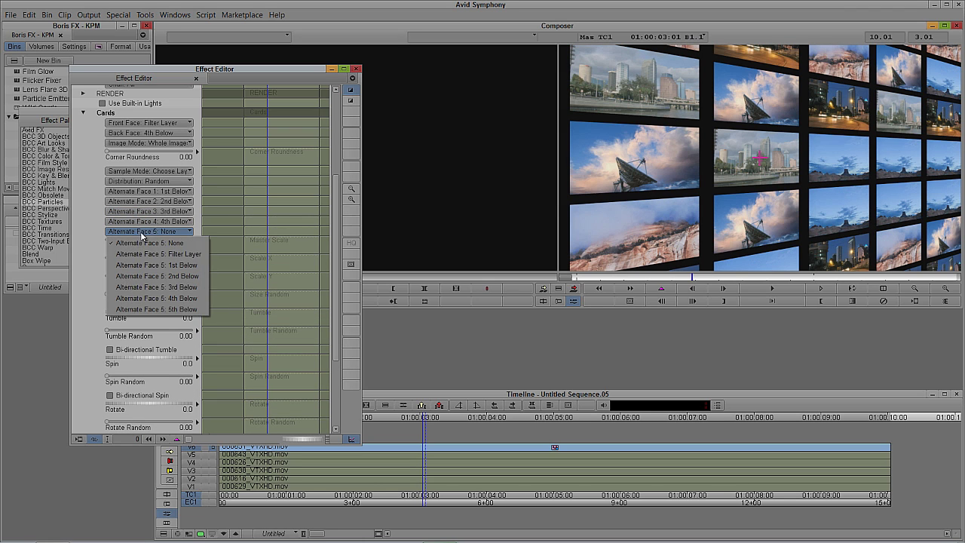
click(150, 309)
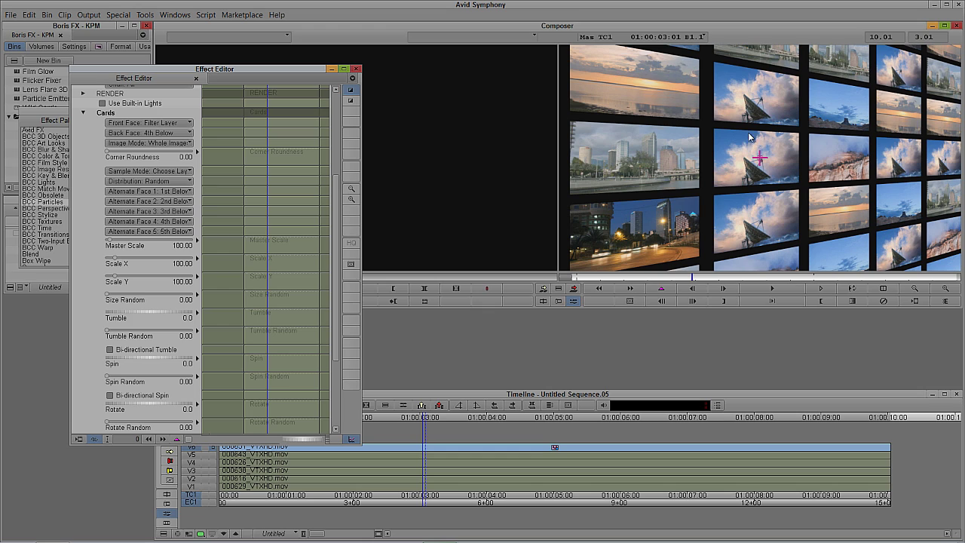
Try the Ordered, One of Each Random and Ordered Rows distributions on the cards, and return to Random
click(162, 183)
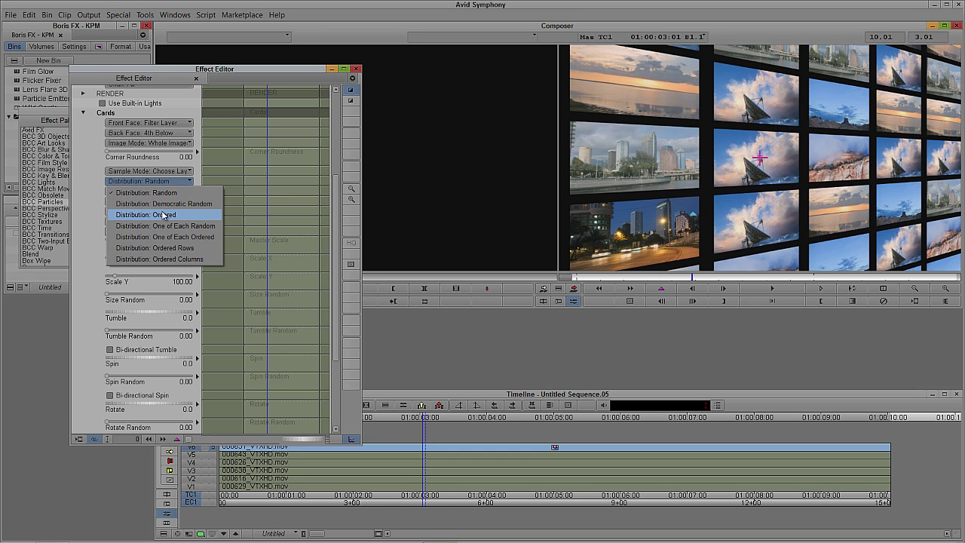
click(161, 212)
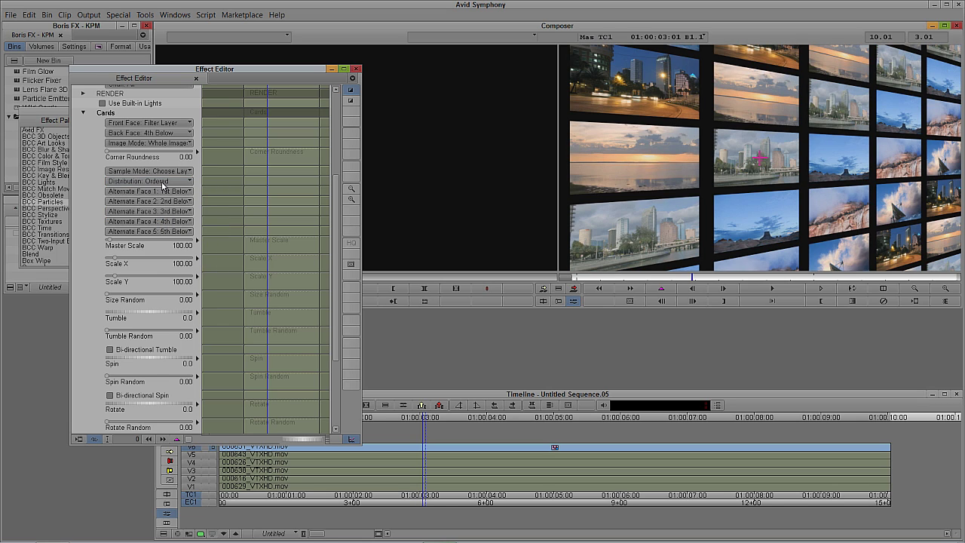
click(161, 182)
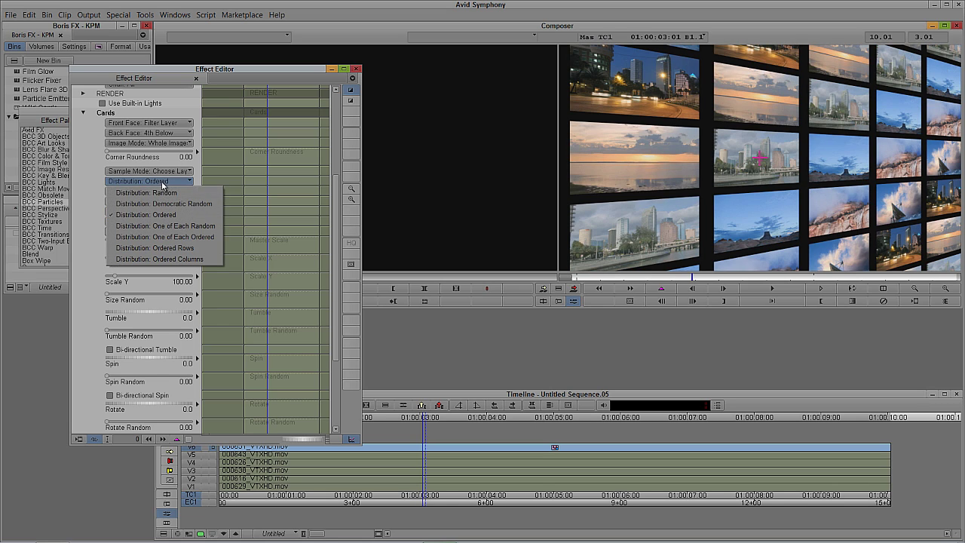
click(165, 227)
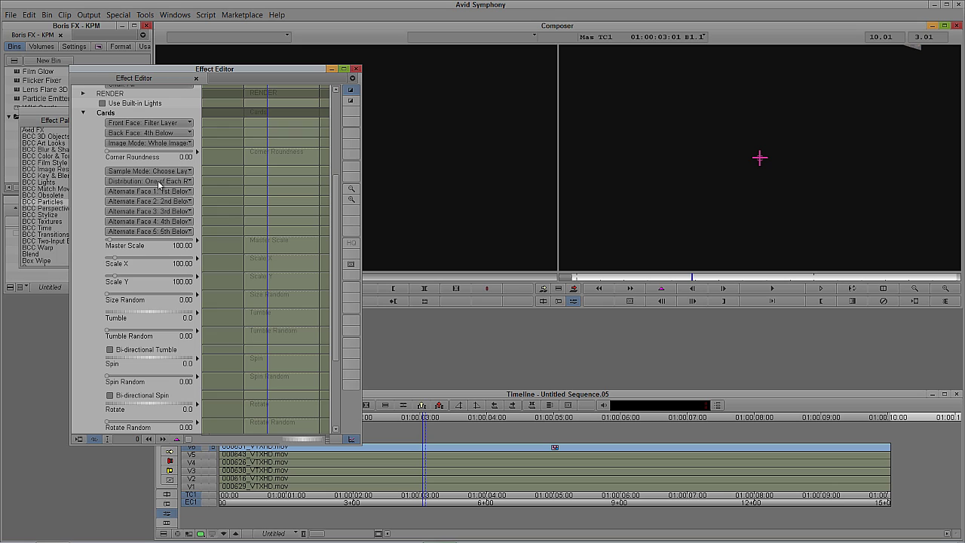
click(161, 182)
click(163, 248)
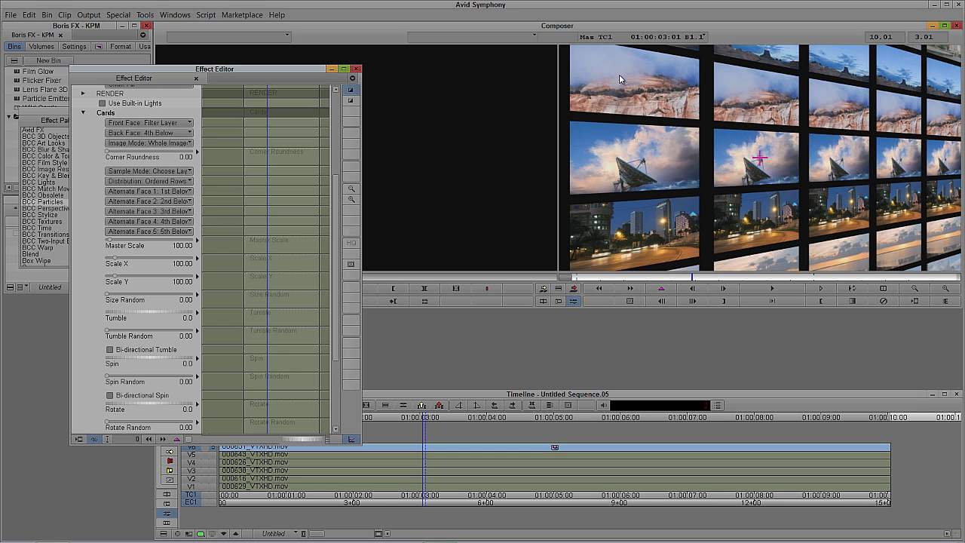
click(157, 181)
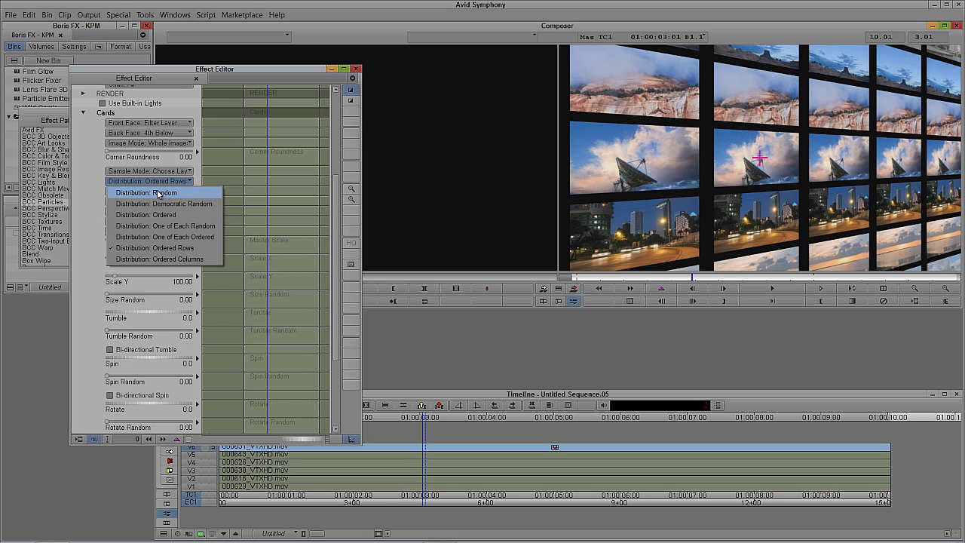
click(154, 193)
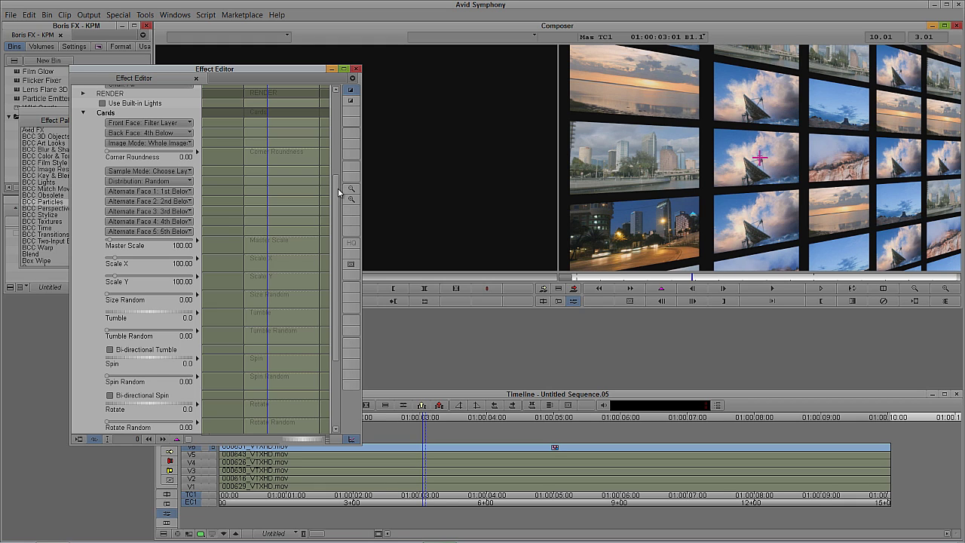
Expand the Wild Cards group and set Choose Cards to All Odd Cards
drag(336, 186, 342, 221)
scroll(346, 232, down, 3)
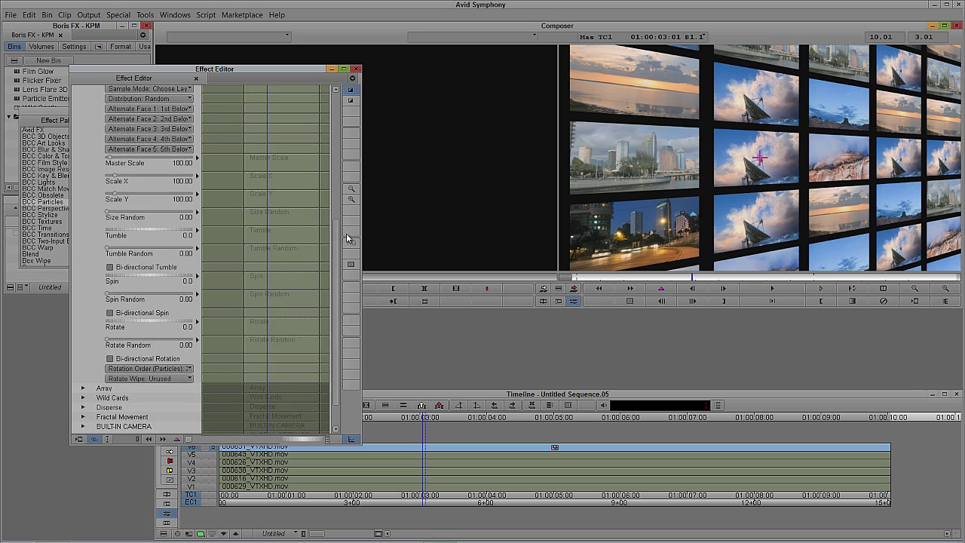
scroll(85, 198, up, 3)
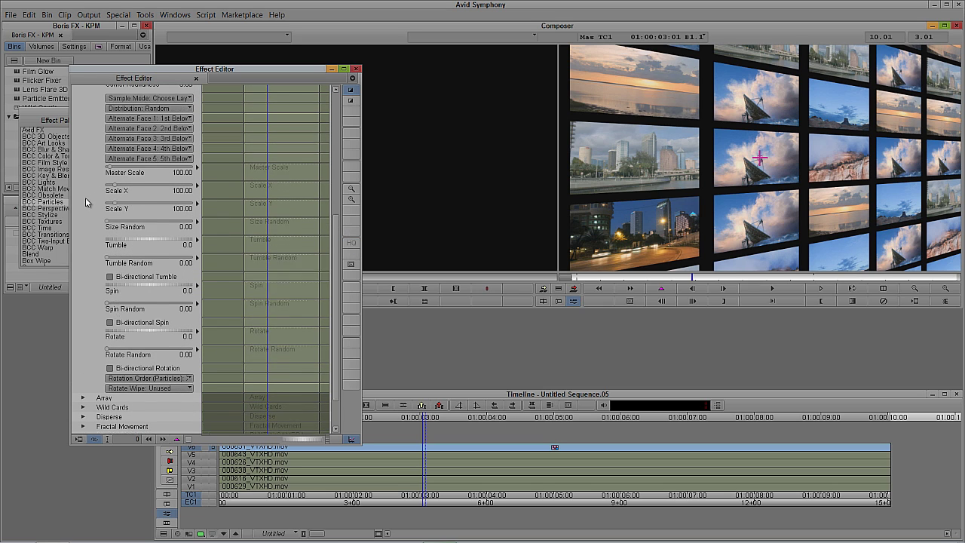
scroll(87, 183, down, 4)
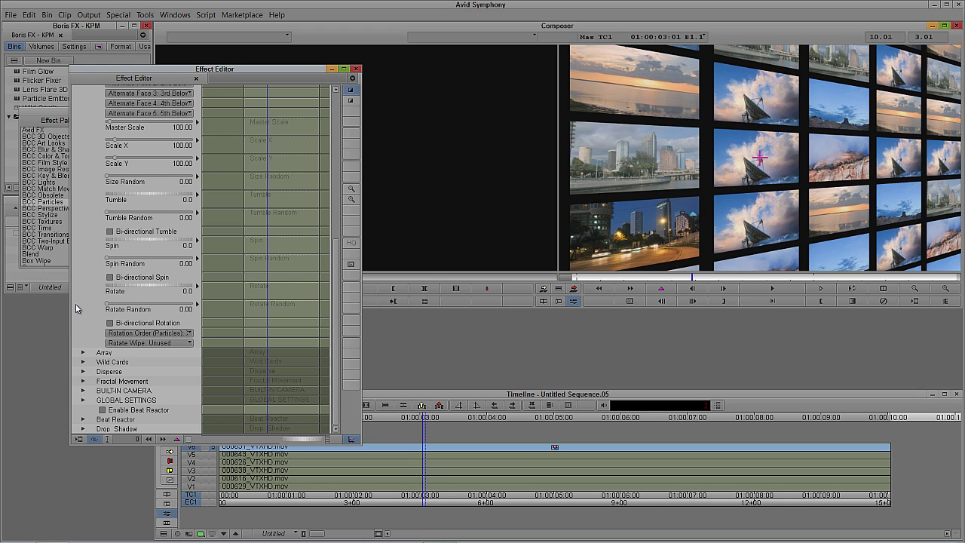
click(83, 362)
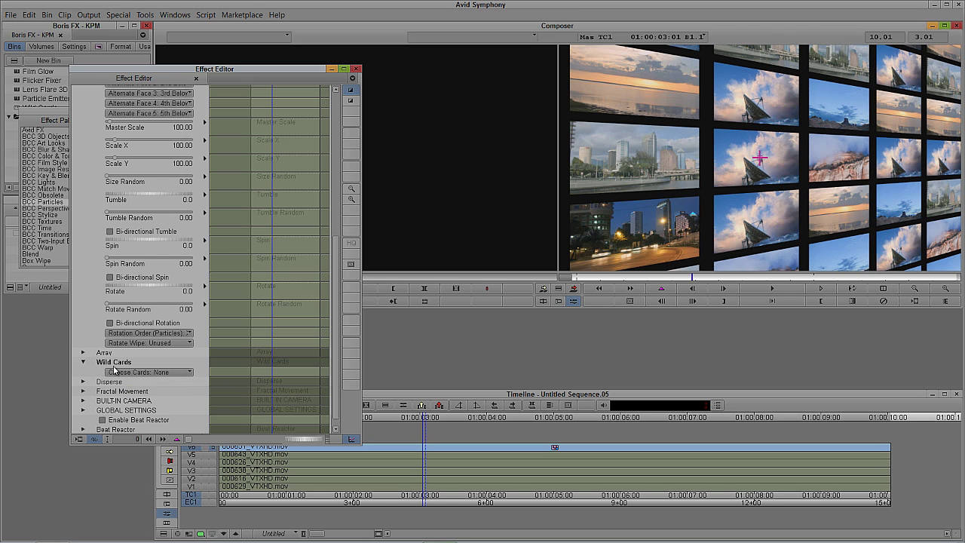
click(172, 373)
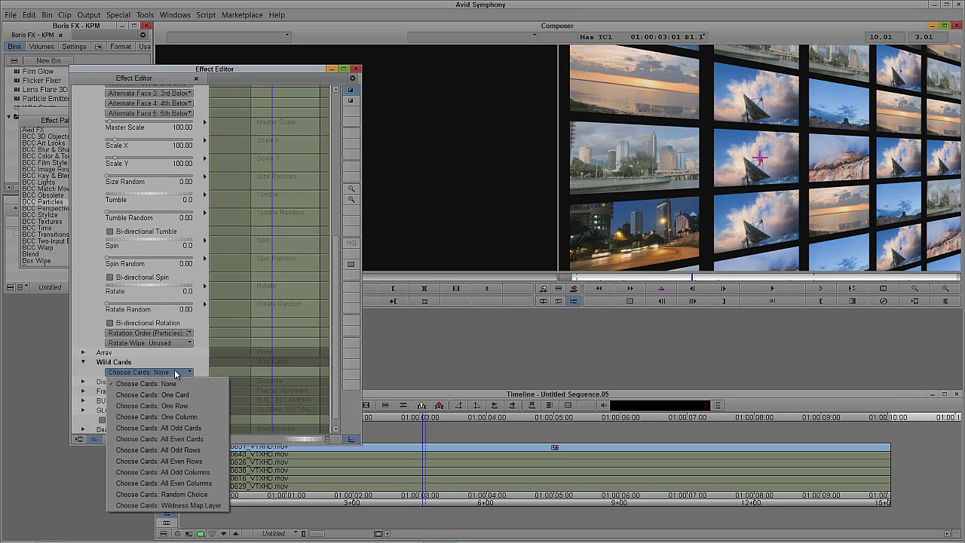
click(188, 430)
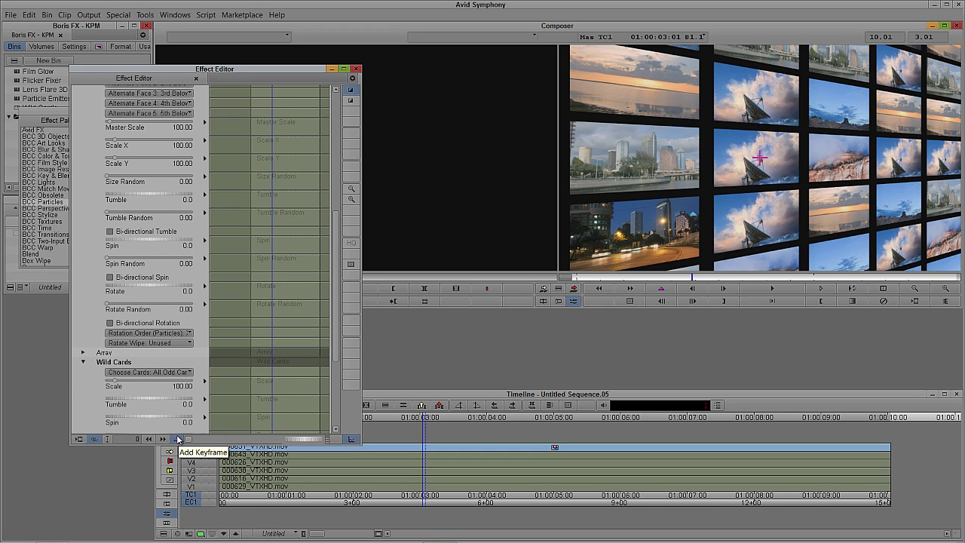
Set the wild cards' Spin to about 73
scroll(83, 381, down, 5)
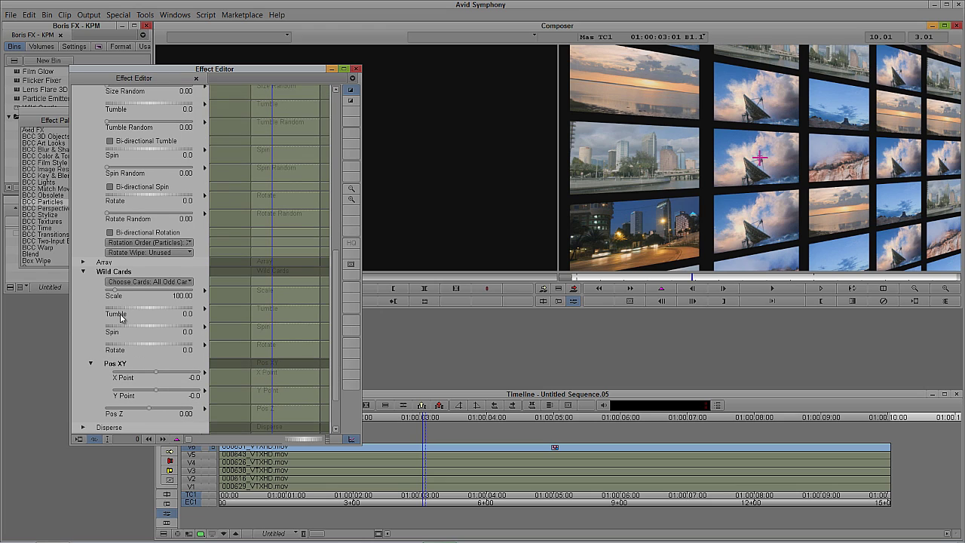
click(125, 311)
click(125, 328)
drag(127, 329, 166, 329)
Try One Row, One Column and All Odd Cards as the wild card selection, and switch to Random Choice
click(157, 282)
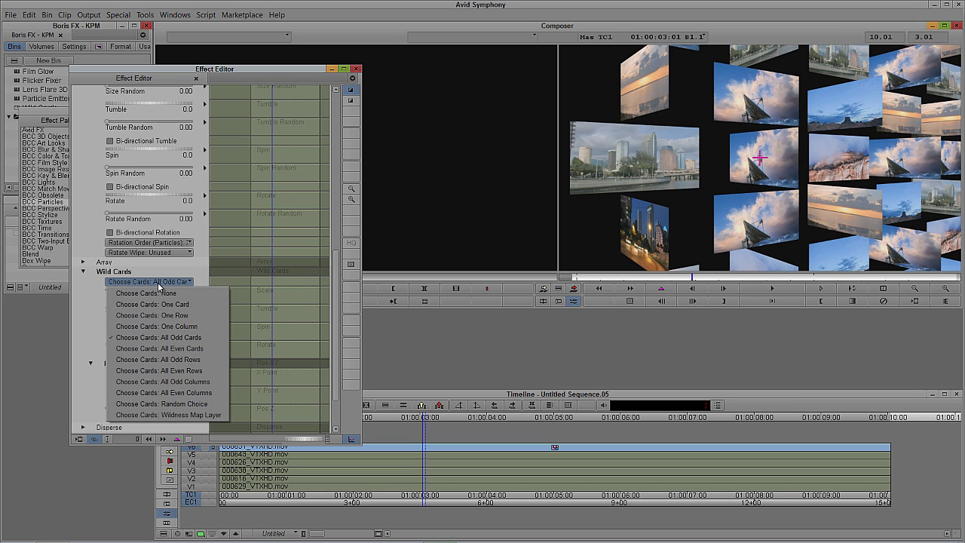
click(163, 315)
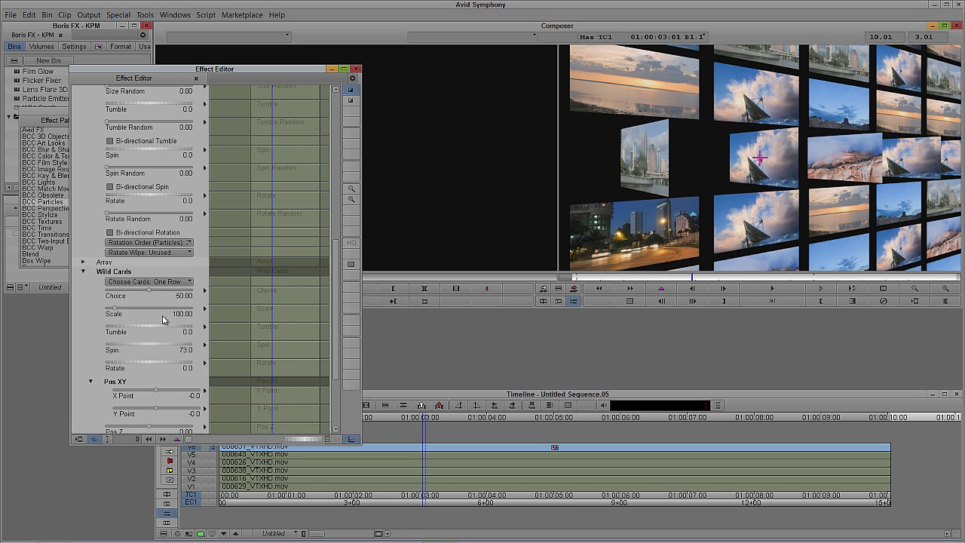
click(157, 282)
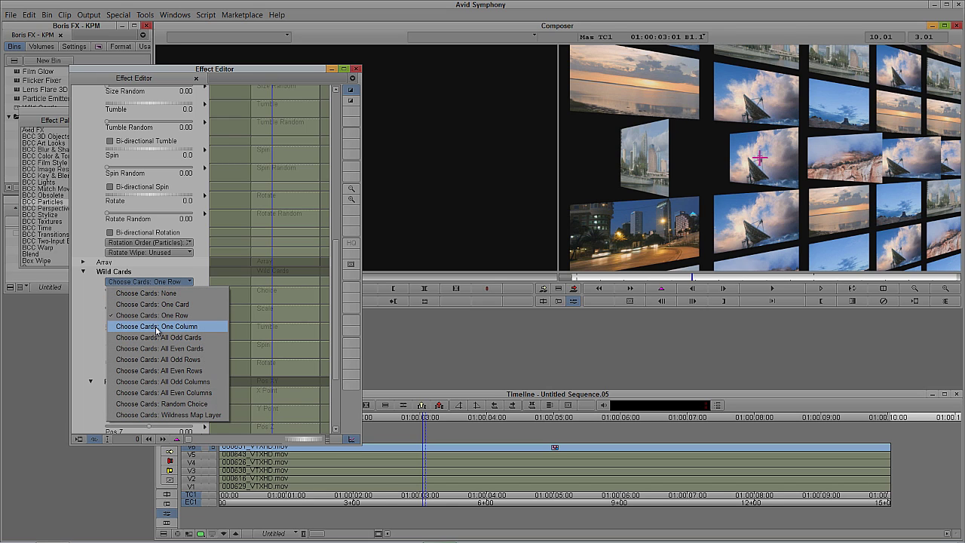
click(155, 327)
click(156, 283)
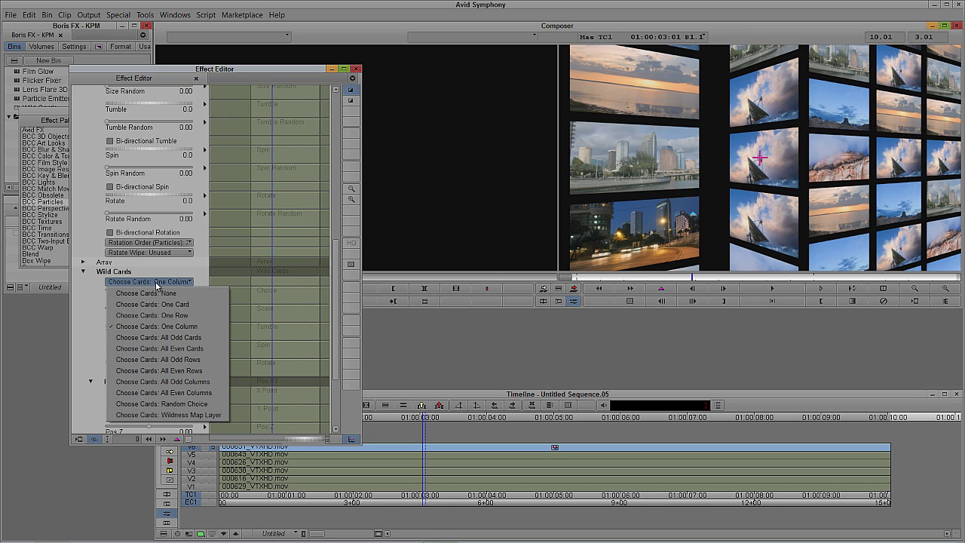
click(157, 337)
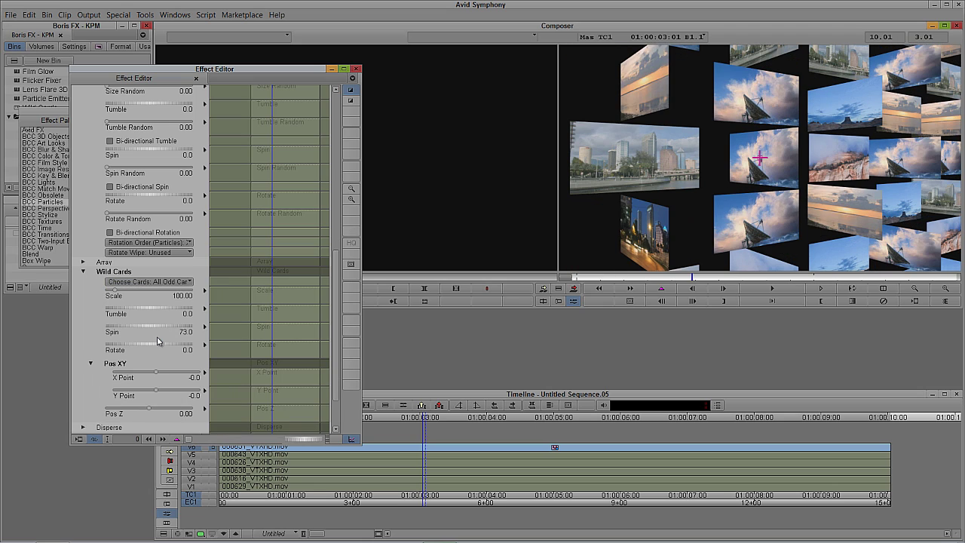
click(145, 281)
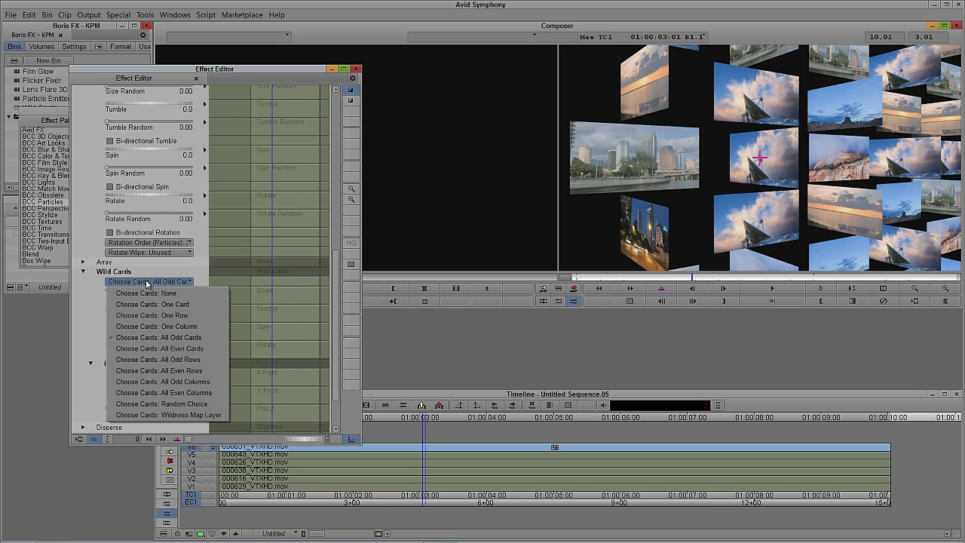
click(161, 403)
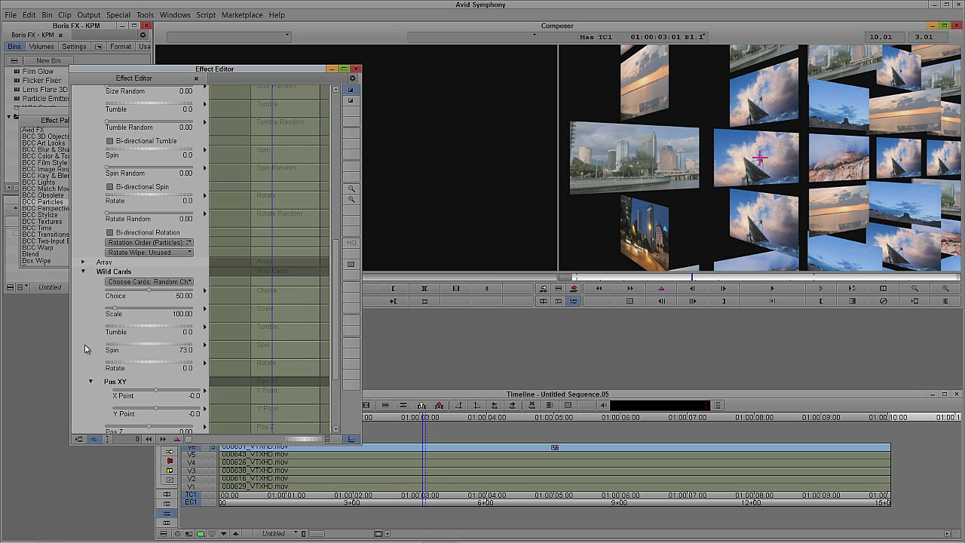
Try a wild card Influence of about 30 and 100, return it to 0, and reset Choose Cards to None
scroll(85, 349, down, 5)
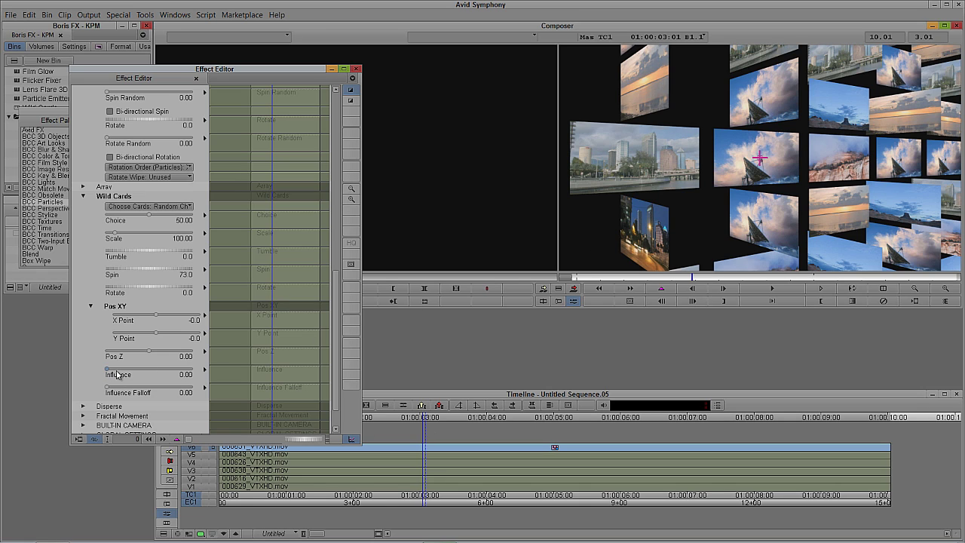
drag(107, 374, 137, 370)
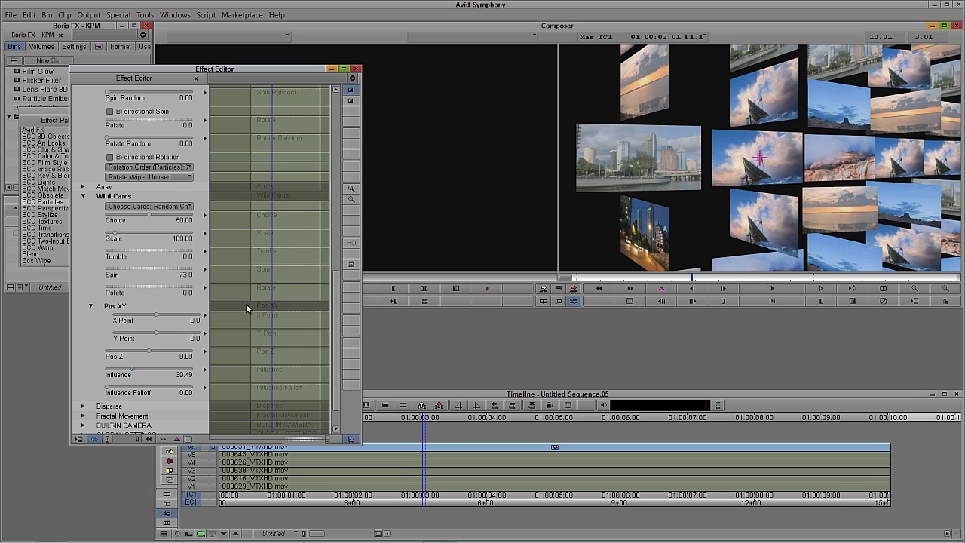
drag(136, 371, 213, 369)
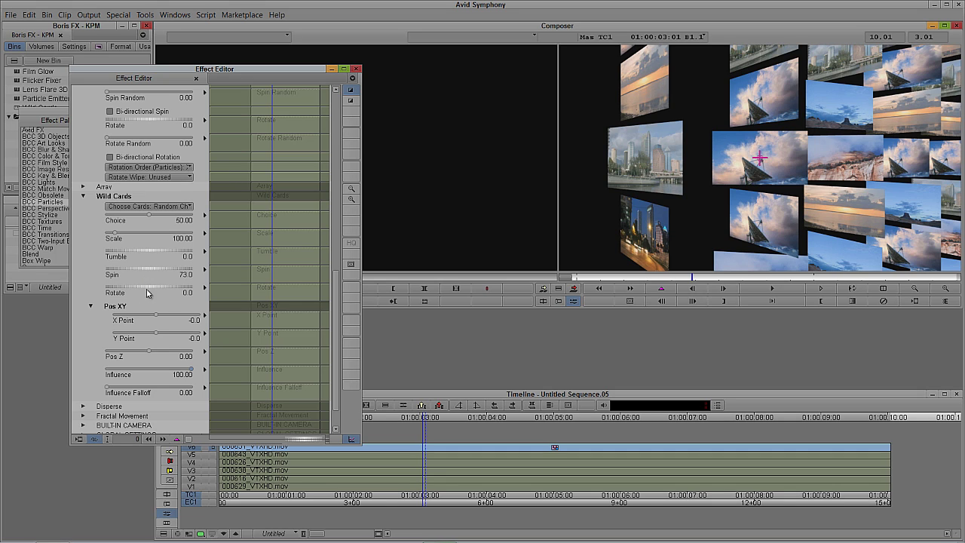
drag(190, 370, 5, 367)
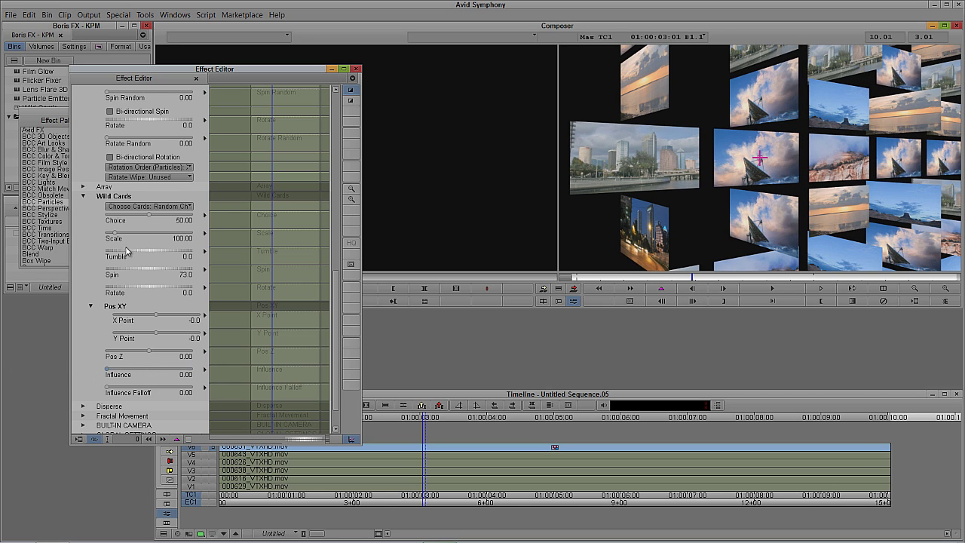
click(144, 206)
click(139, 219)
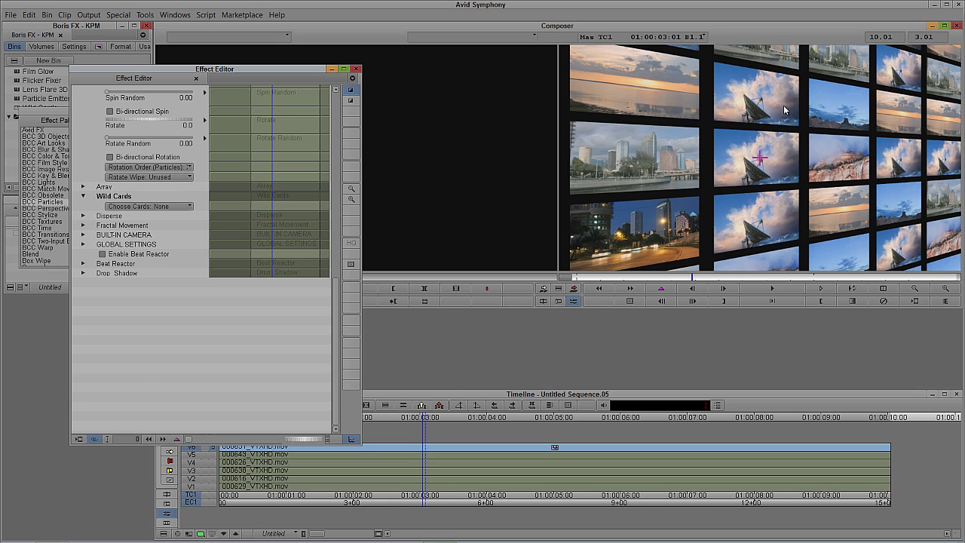
At the start of the effect, expand the Built-in Camera group and set the camera's Y Point to about -316.8
click(595, 288)
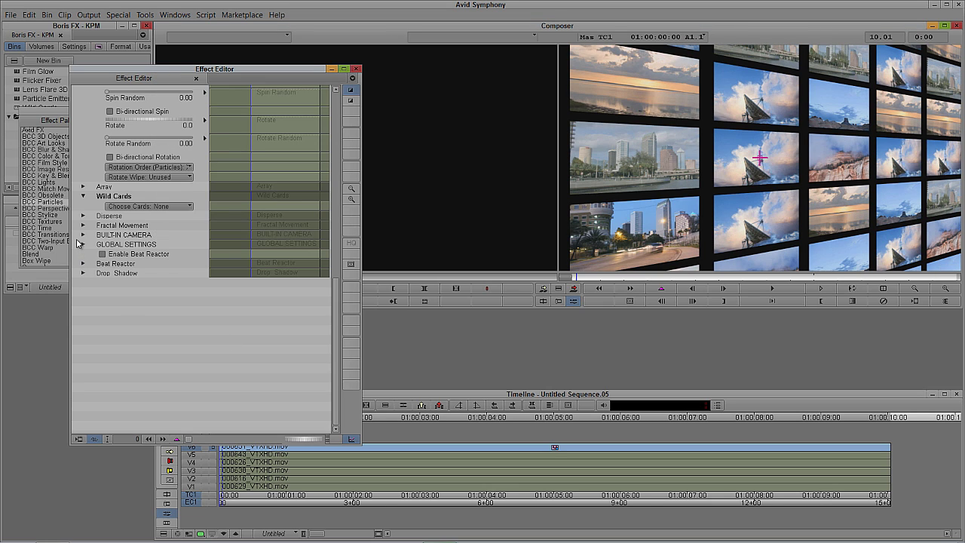
click(83, 235)
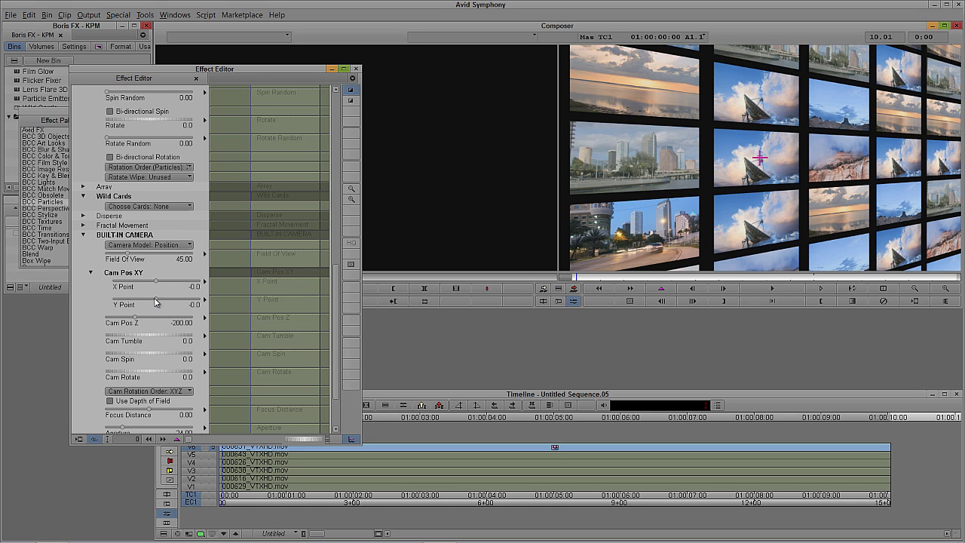
drag(157, 303, 142, 307)
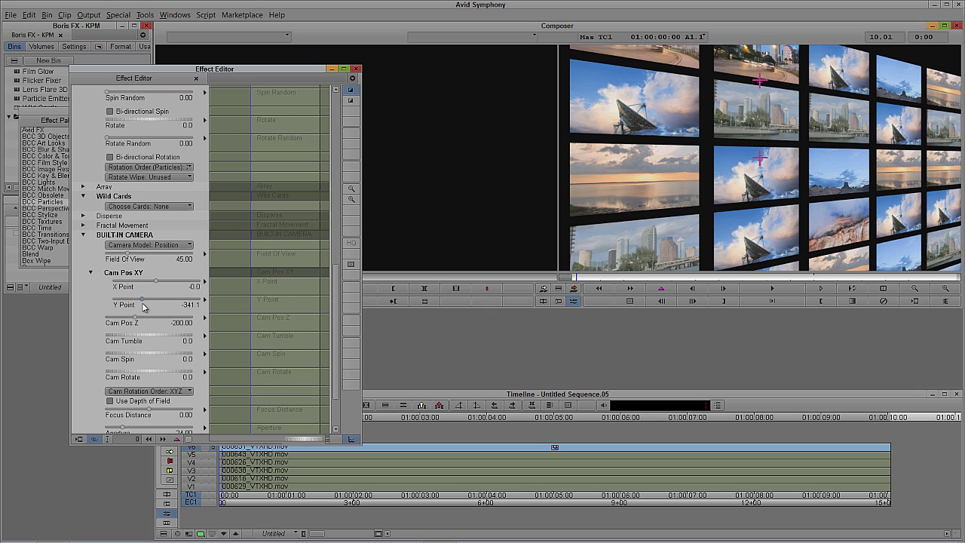
key(ctrl+z)
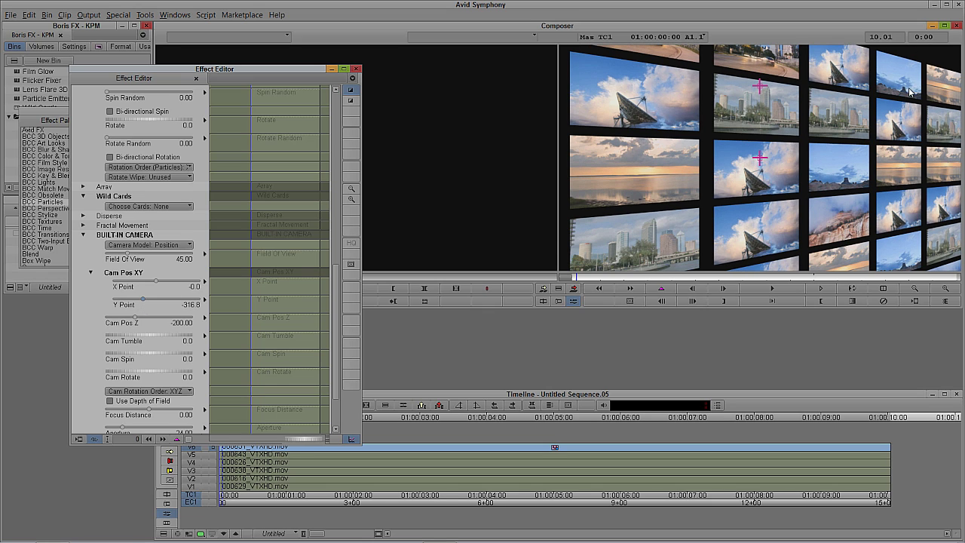
Add a keyframe for all effect parameters at the first frame and return to the Effect Editor
right_click(258, 308)
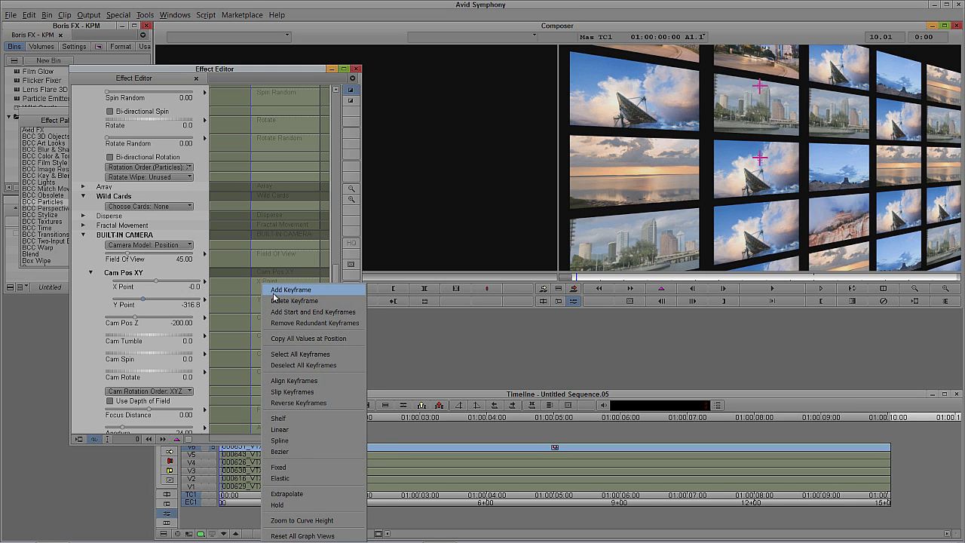
click(274, 294)
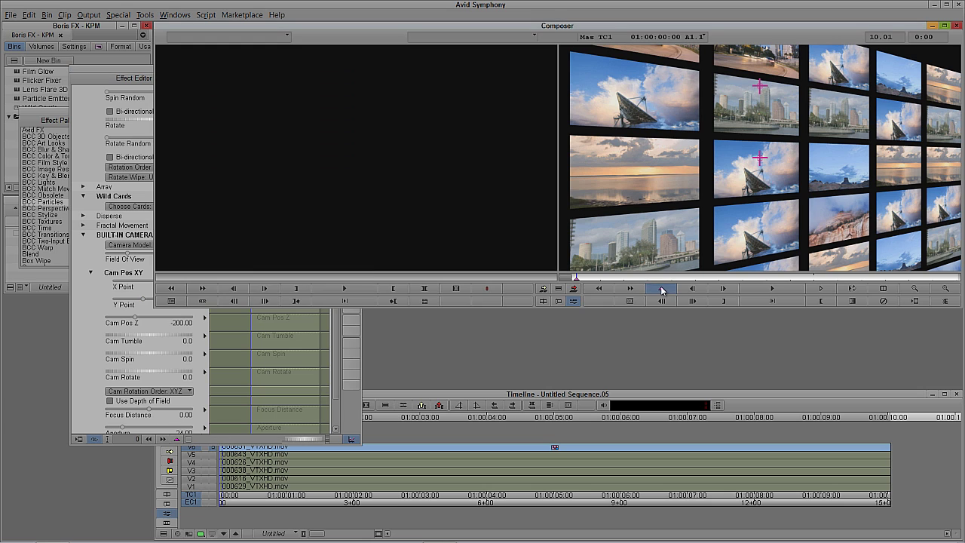
click(665, 290)
click(142, 78)
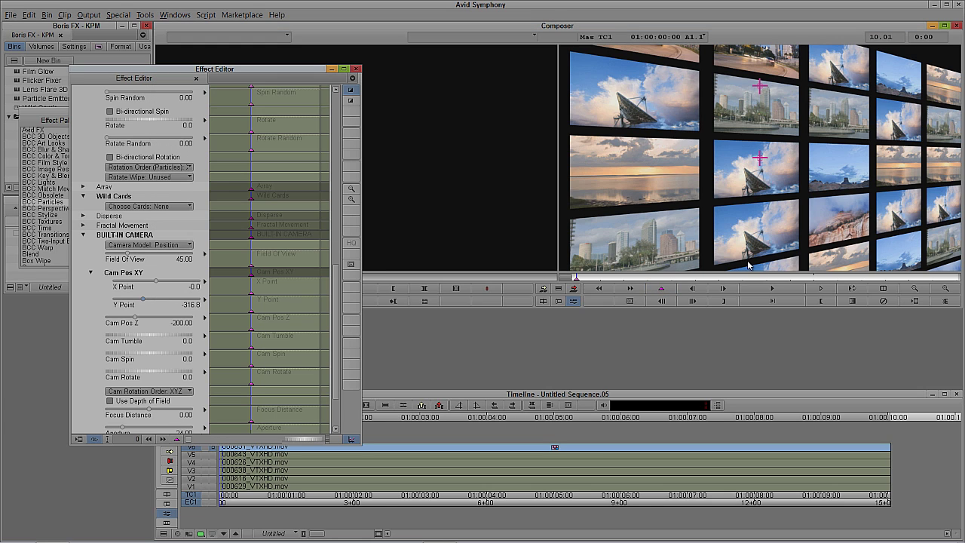
At the effect's last frame, add a keyframe for all parameters and set the built-in camera's Y Point to about 219.3
drag(772, 280, 945, 277)
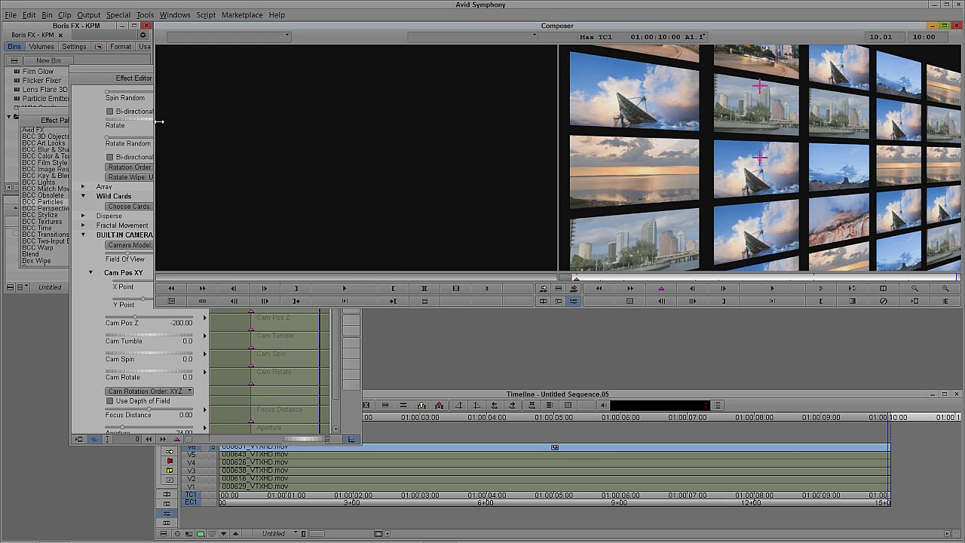
click(129, 76)
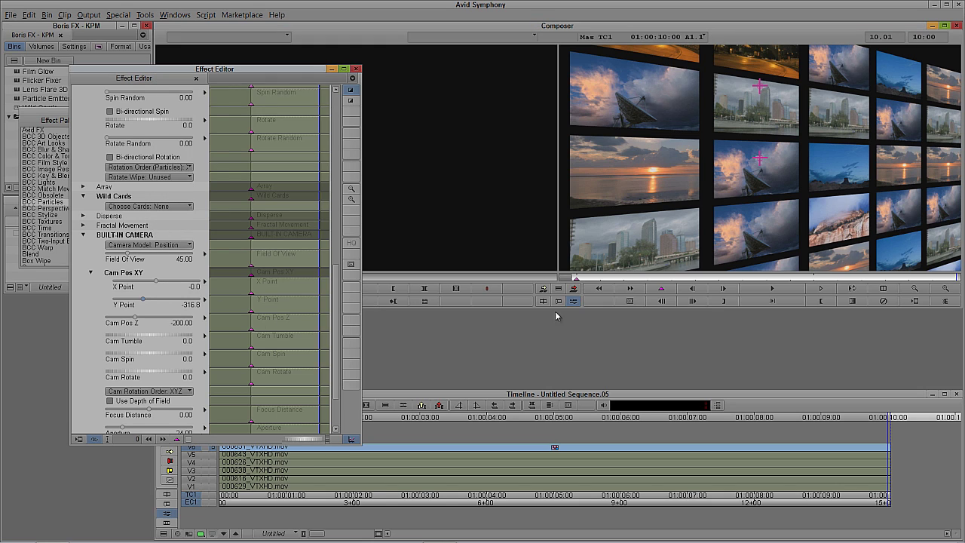
click(671, 291)
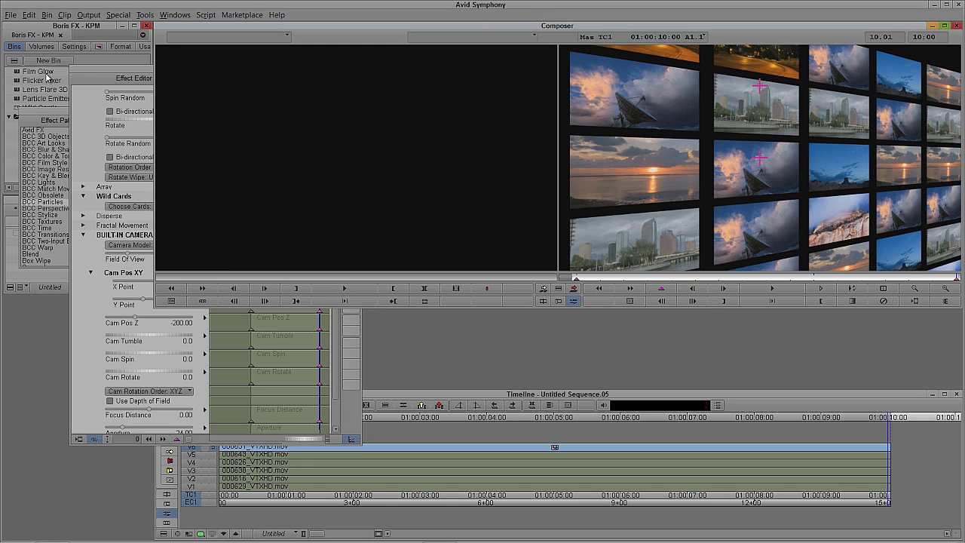
click(119, 74)
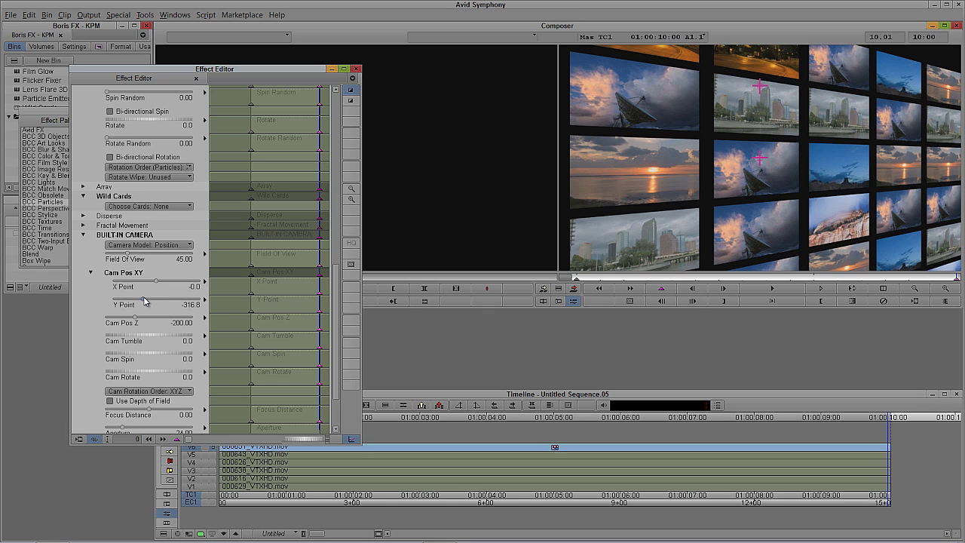
drag(145, 300, 167, 288)
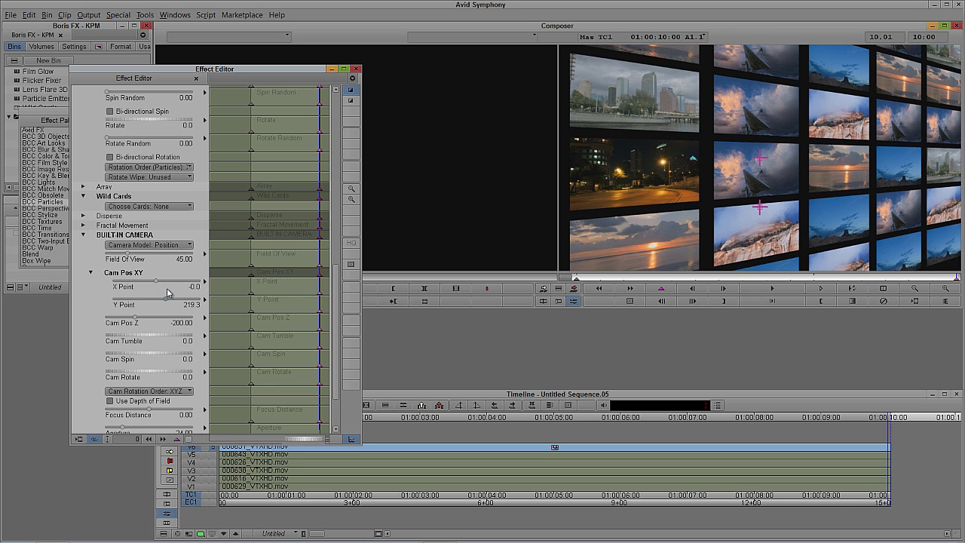
Expand the Wild Cards effect's Render group and scrub through the sequence to preview the camera move between its keyframes
drag(336, 328, 336, 134)
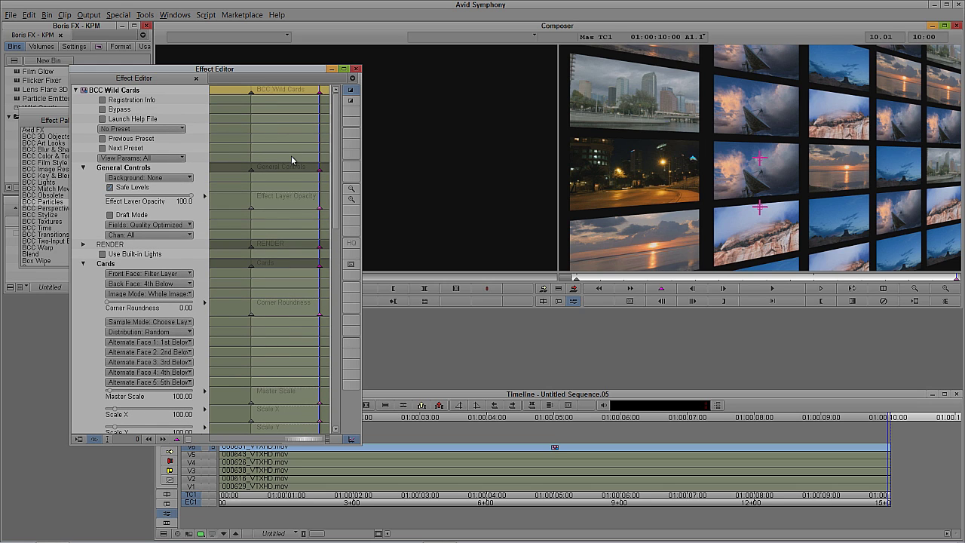
click(84, 245)
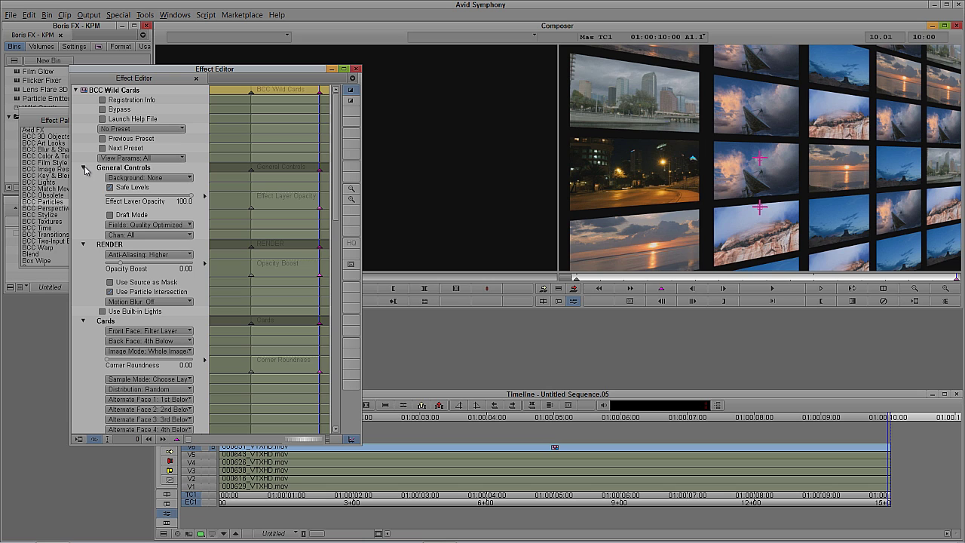
drag(719, 284, 893, 282)
key(space)
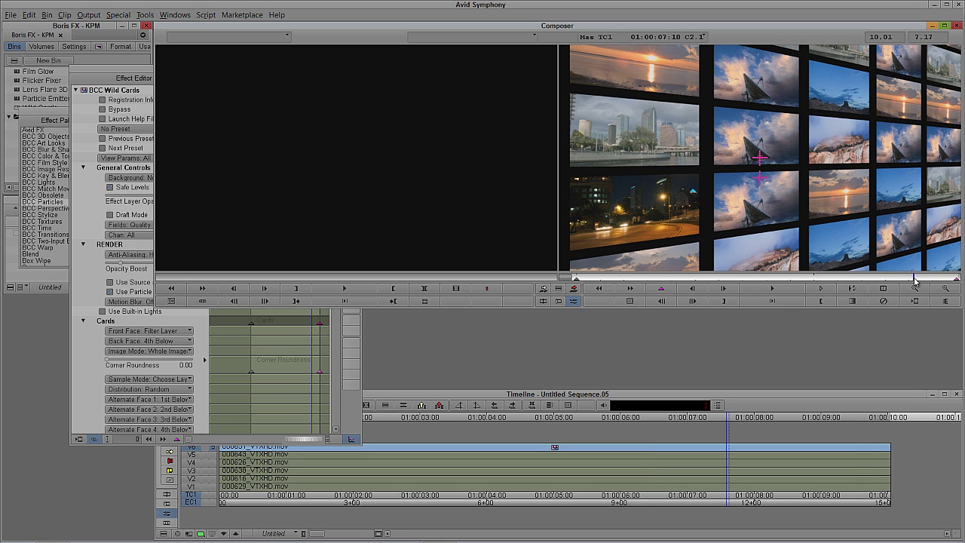
click(664, 282)
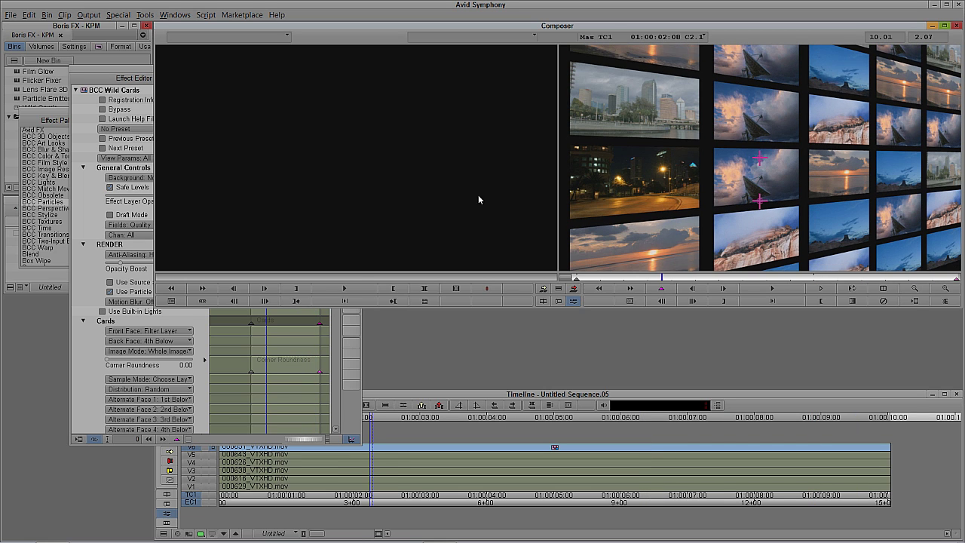
Close the Effect Editor and add BCC Film Glow from the BCC Film Style category on top of the Wild Cards effect on V6
click(153, 88)
click(357, 68)
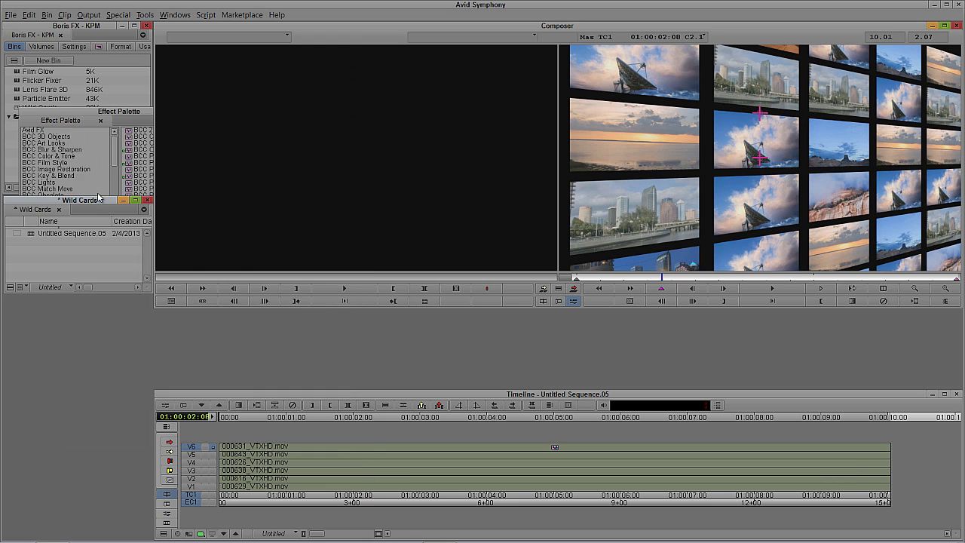
click(104, 115)
click(44, 163)
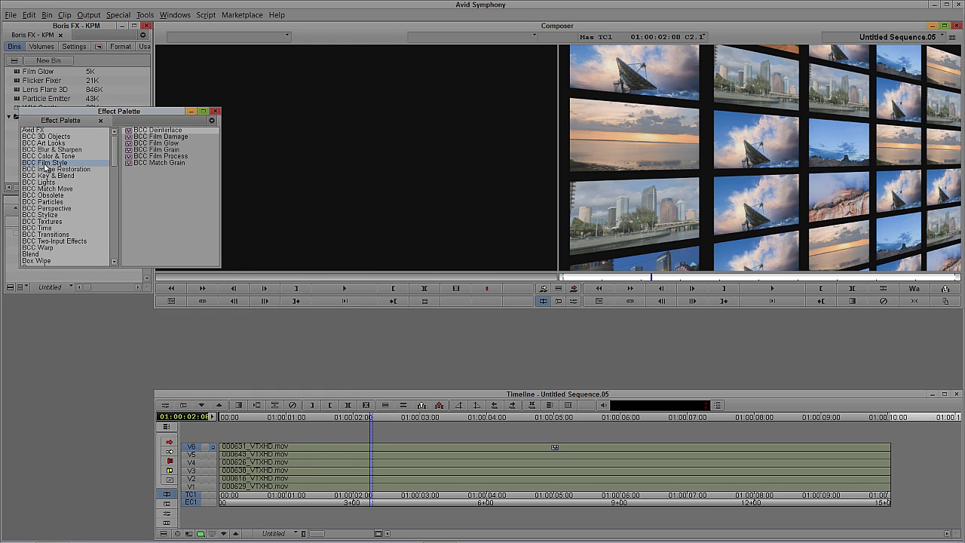
click(156, 143)
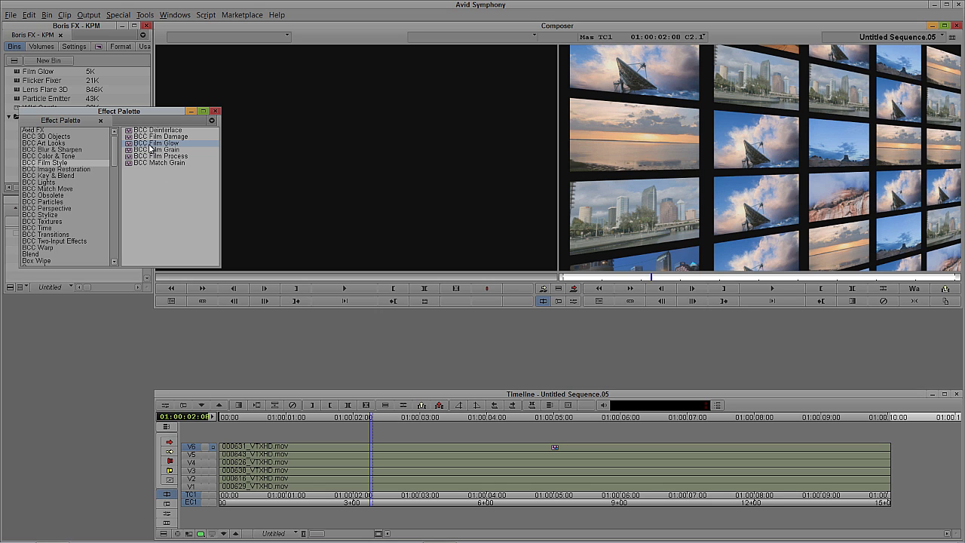
drag(151, 144, 400, 449)
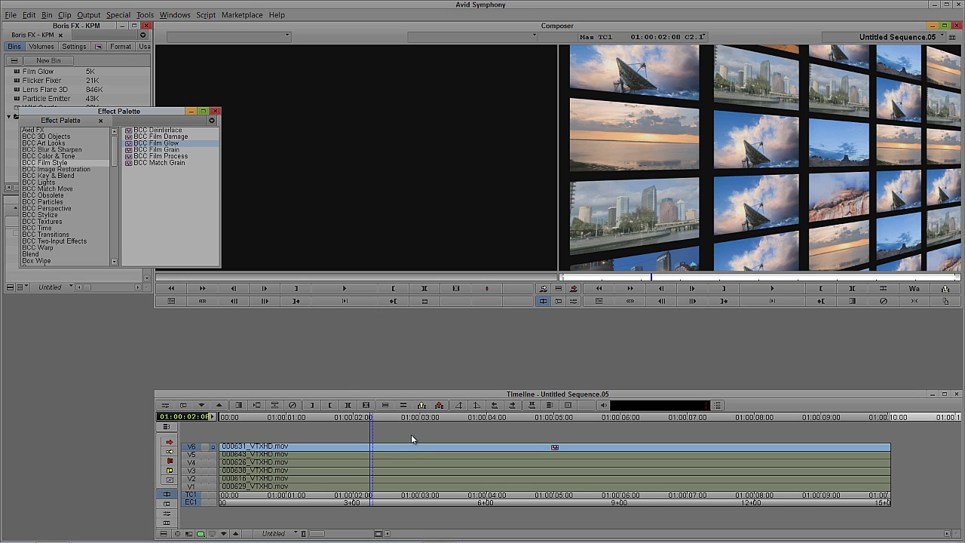
Set the Film Glow's Glow Intensity to 25 and check the glowing video wall at about 01:00:08:13 in the sequence
key(ctrl+8)
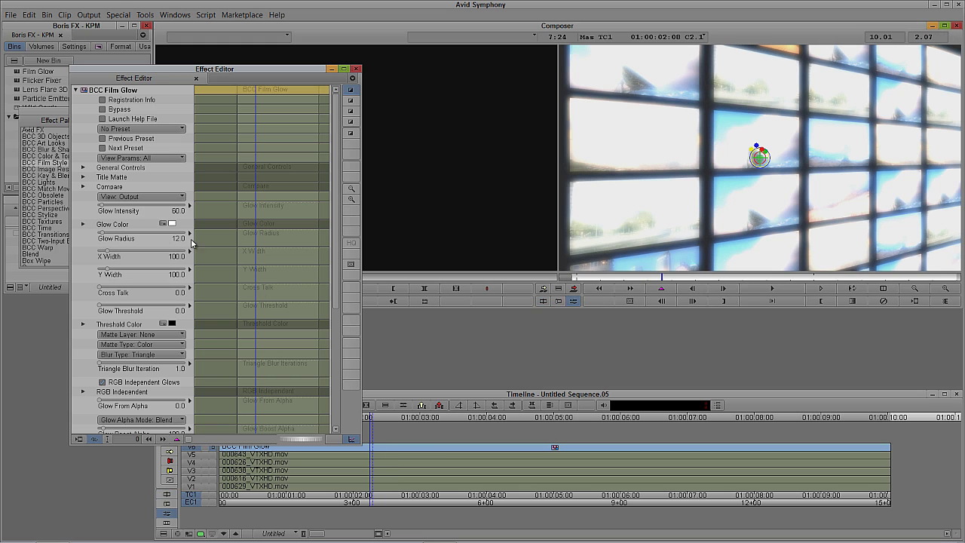
click(103, 210)
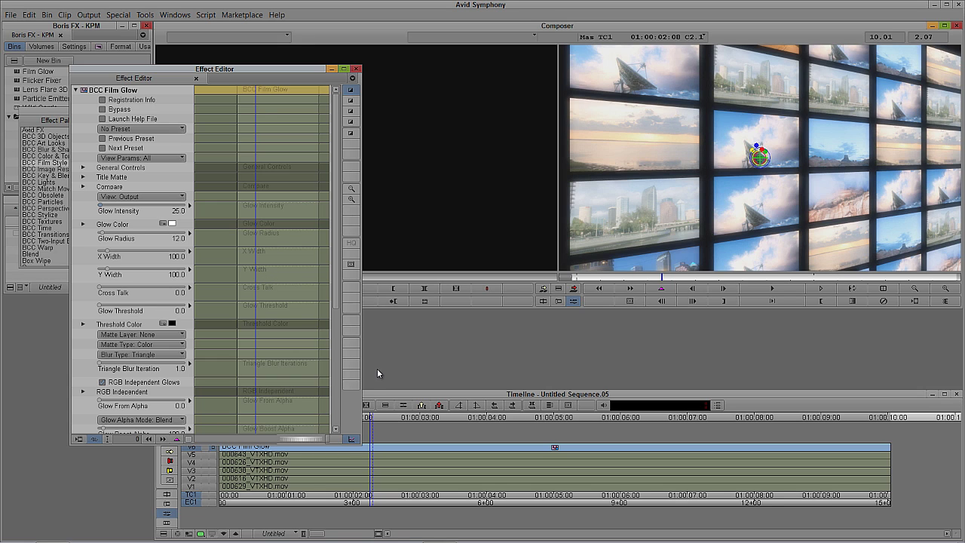
click(377, 403)
click(485, 477)
drag(509, 480, 752, 470)
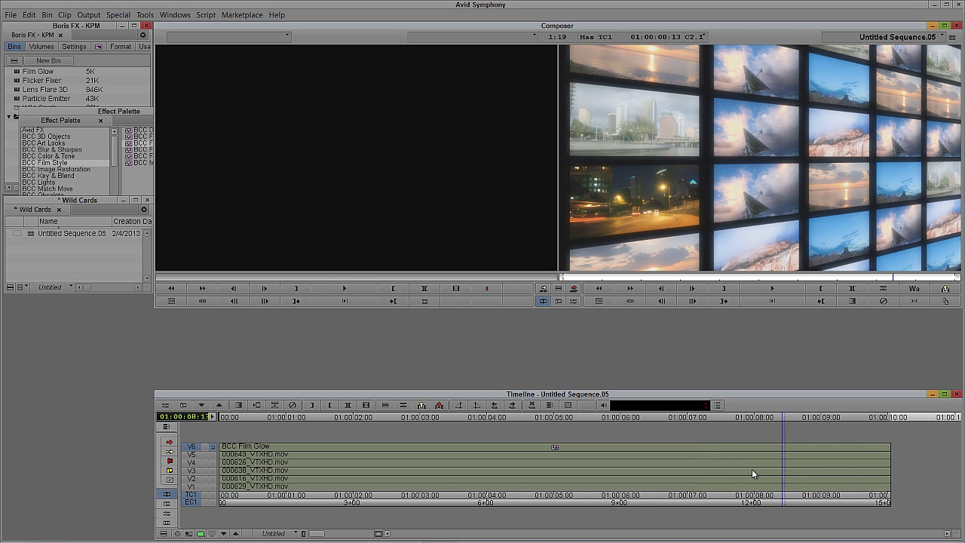
Render the effect and play the finished sequence from its start
key(ctrl+r)
click(500, 291)
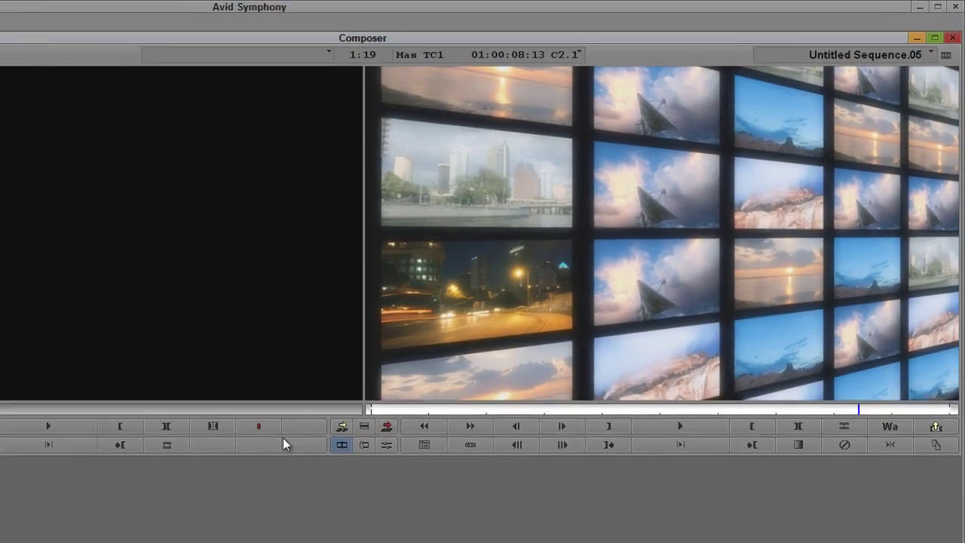
key(Home)
key(space)
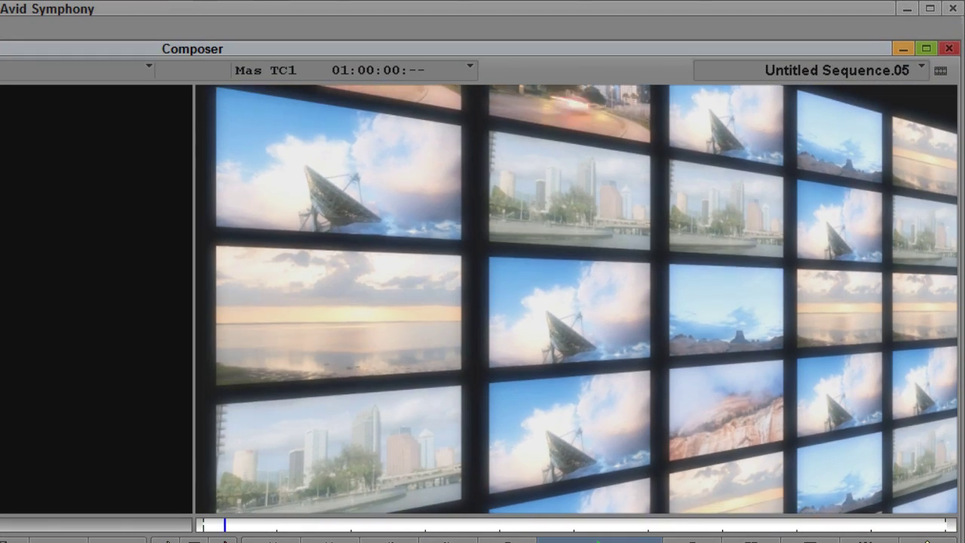